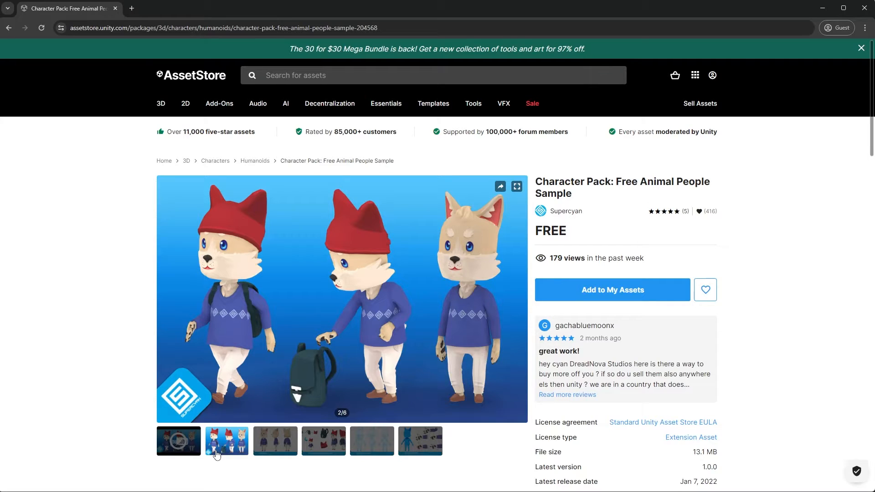
Play the preview video on the Free Animal People Sample asset page
click(179, 452)
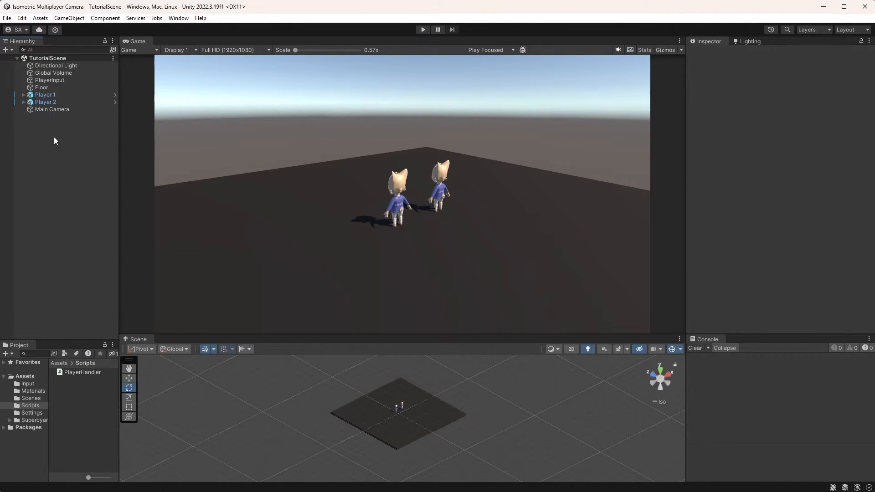
Create an empty object Camera reset to the origin and nest Main Camera under it
right_click(54, 136)
click(107, 263)
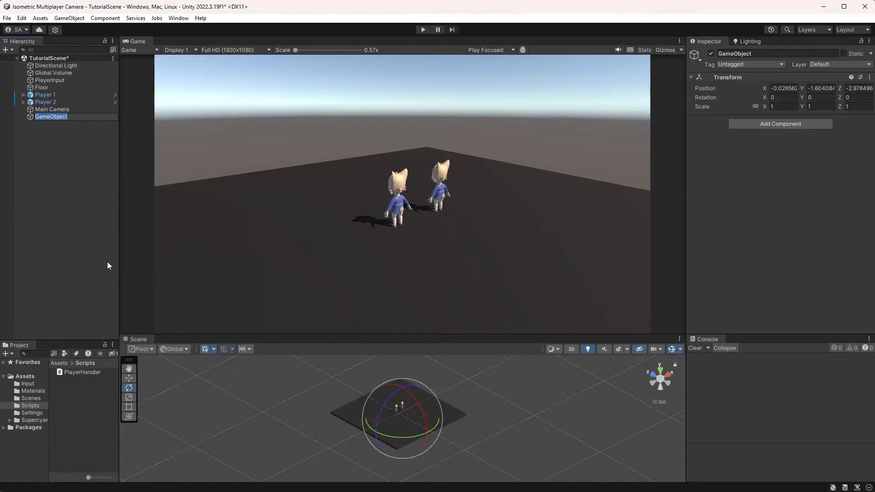
text(Camera)
key(Return)
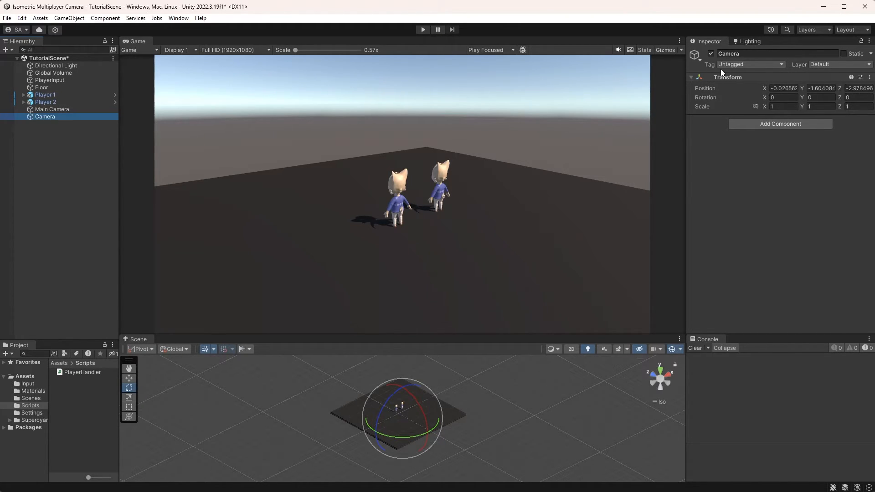
right_click(726, 77)
click(737, 81)
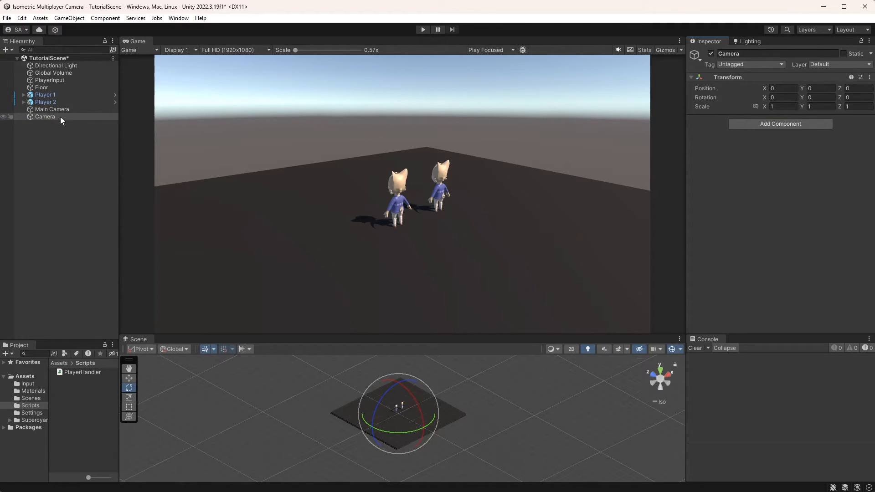
drag(60, 117, 57, 117)
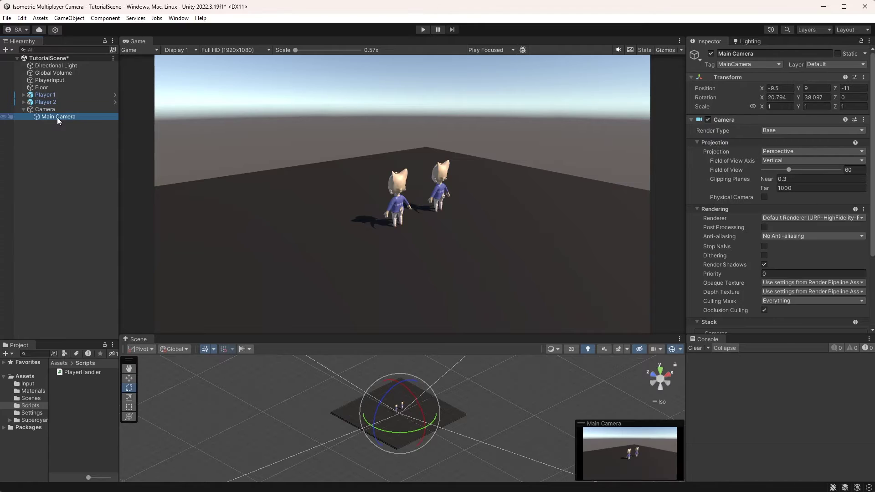
Reset Main Camera, set Z -65, Orthographic size 13, near 0.1, and rotate parent Camera X 40 Y 35
right_click(723, 77)
click(735, 82)
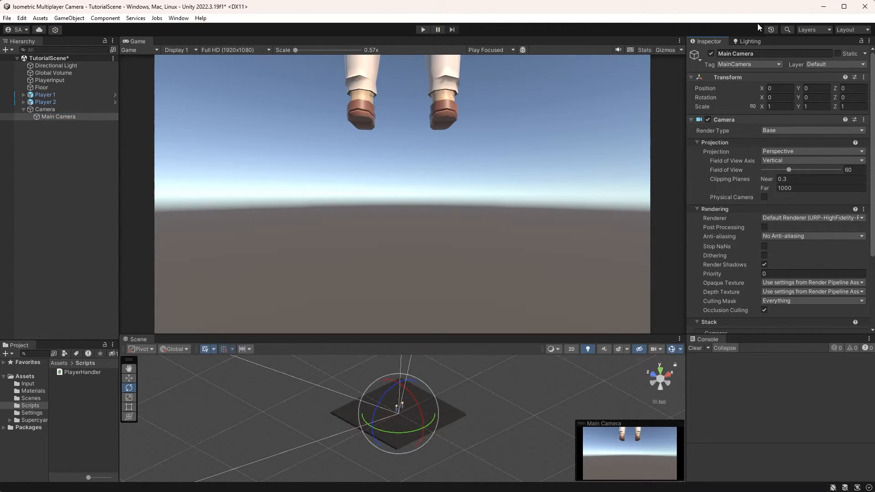
text(-65)
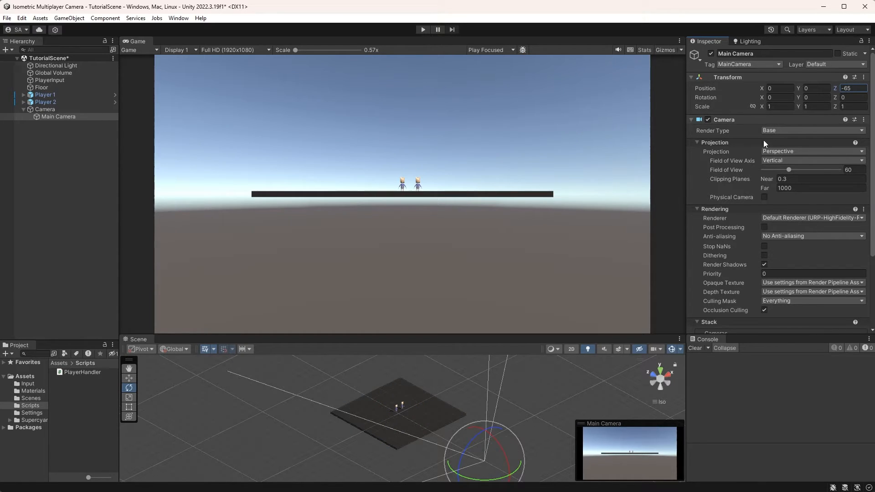
mouse_move(716, 151)
click(772, 152)
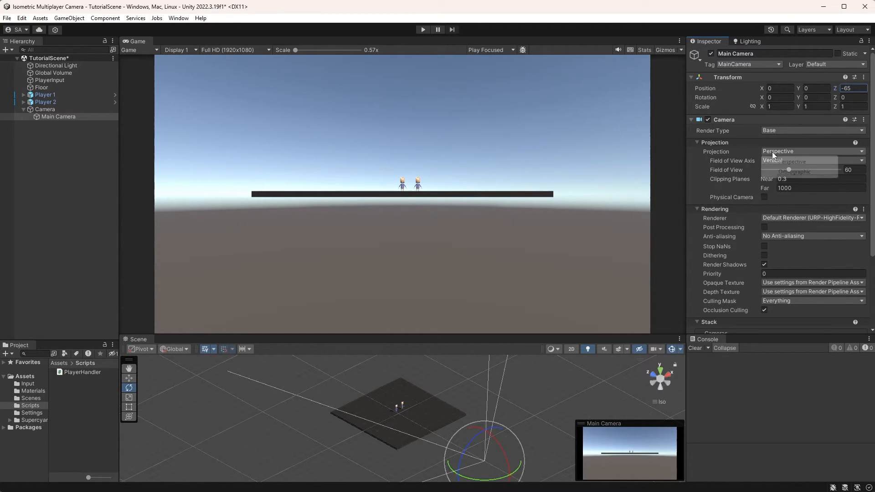
click(779, 170)
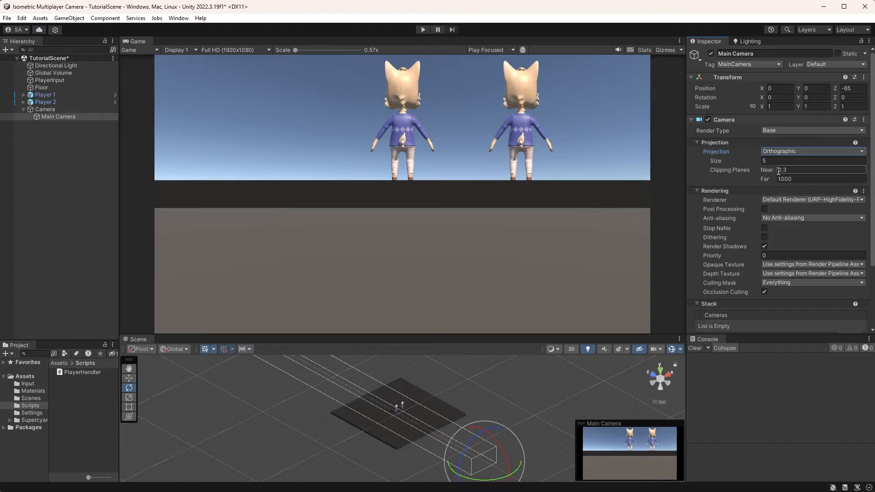
click(787, 160)
text(13)
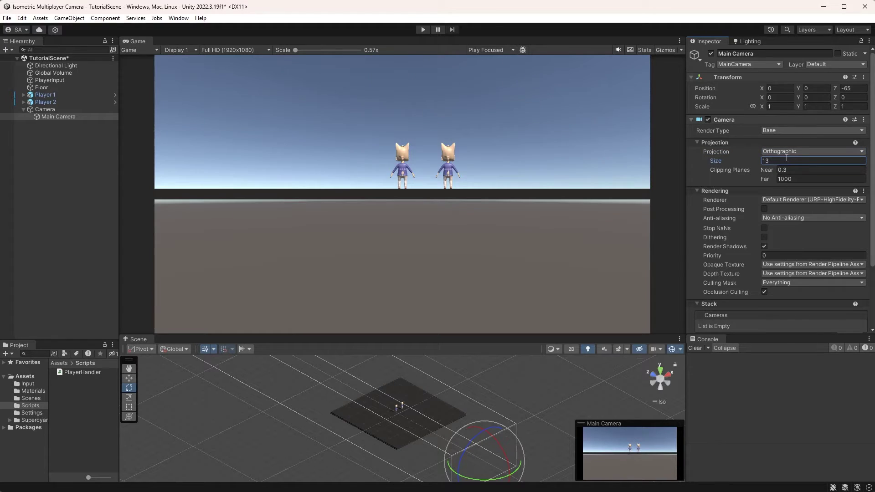
click(791, 169)
text(0.1)
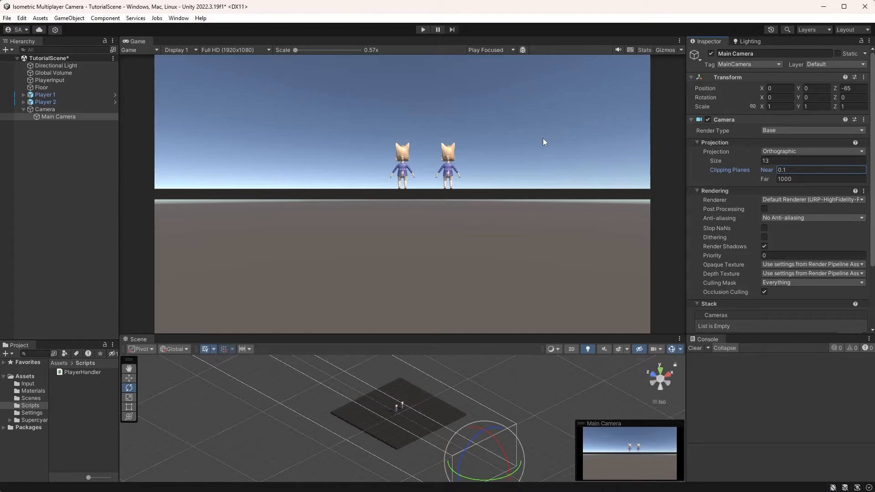
click(59, 109)
click(783, 100)
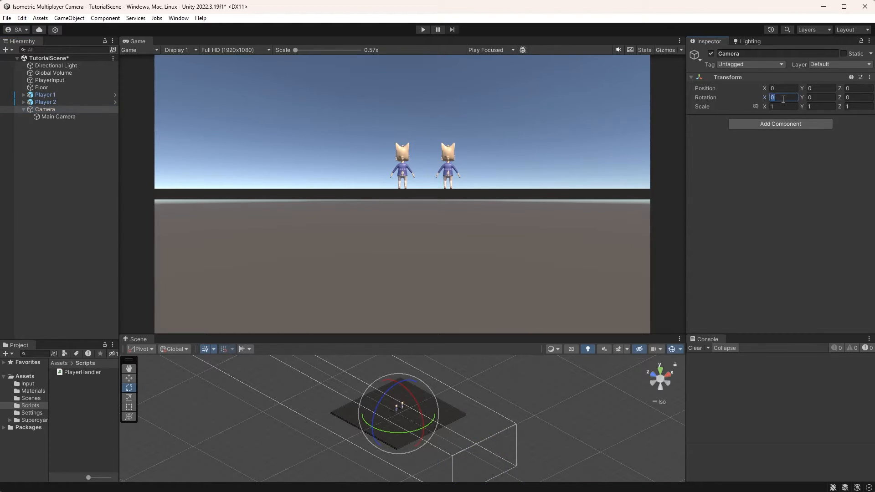
text(40)
text(35)
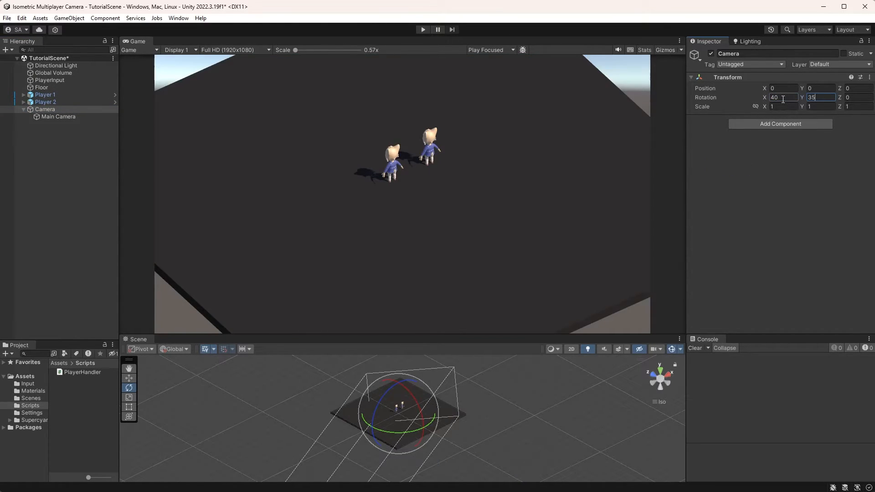
Create C# script CameraController in Scripts and delete its default Start and Update methods in Rider
right_click(100, 387)
click(263, 72)
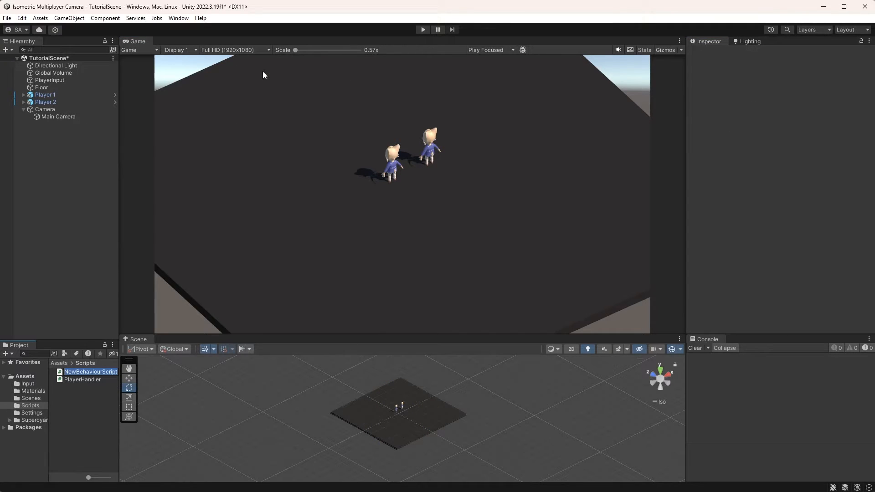
text(Camer)
key(Return)
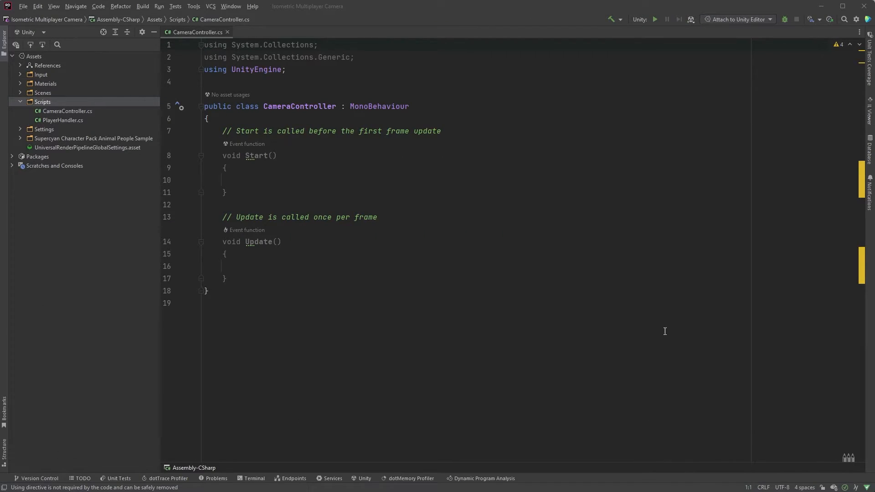
drag(234, 278, 223, 131)
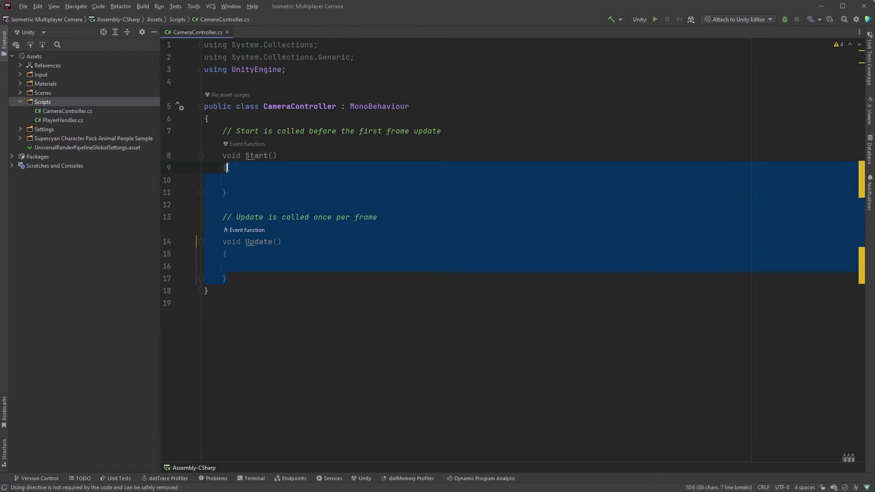
key(BackSpace)
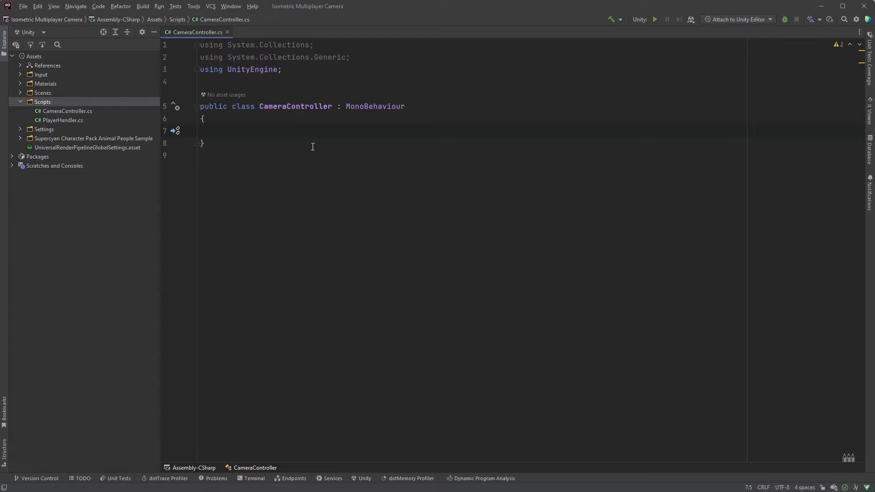
text(private Camera _ma)
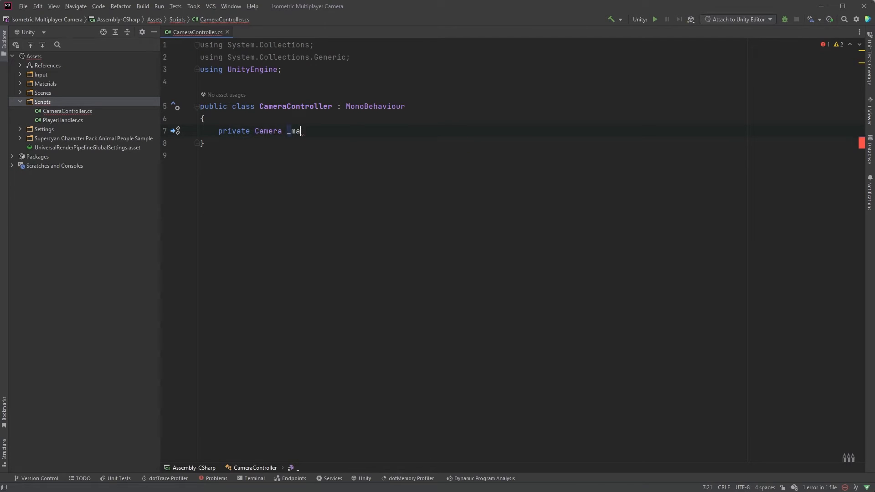
text(inCamera;)
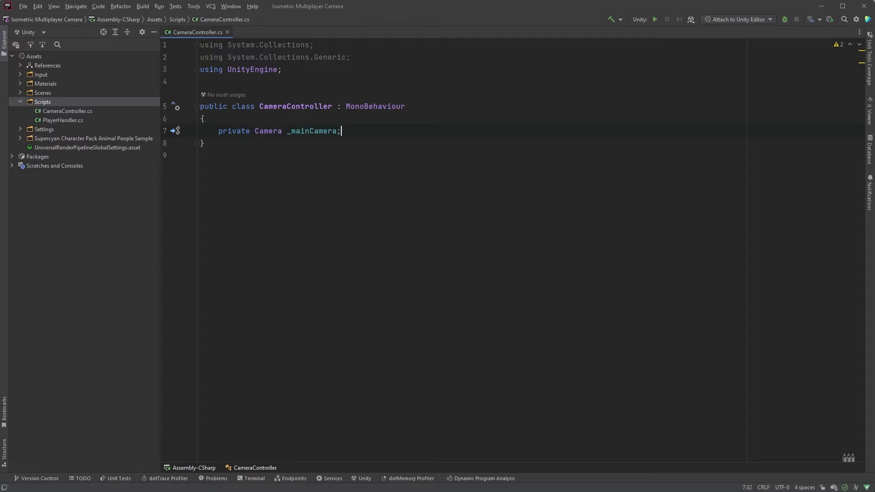
Declare private Camera _mainCamera and assign Camera.main to it in Awake
key(Return)
key(Return)
text(awa)
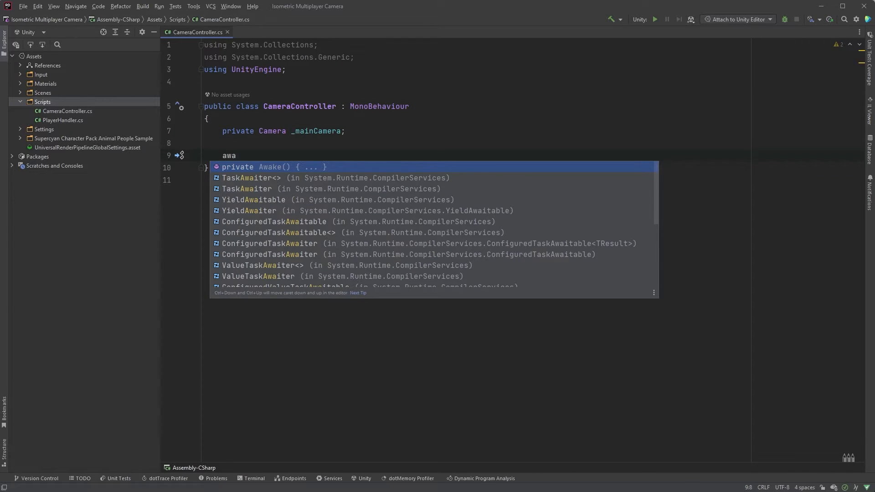
key(Return)
text(_ma)
key(Return)
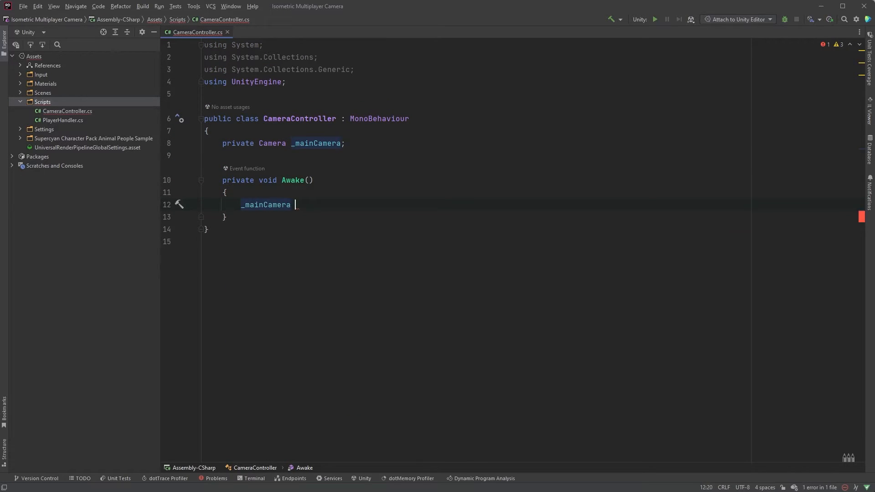
text(= Camera.main)
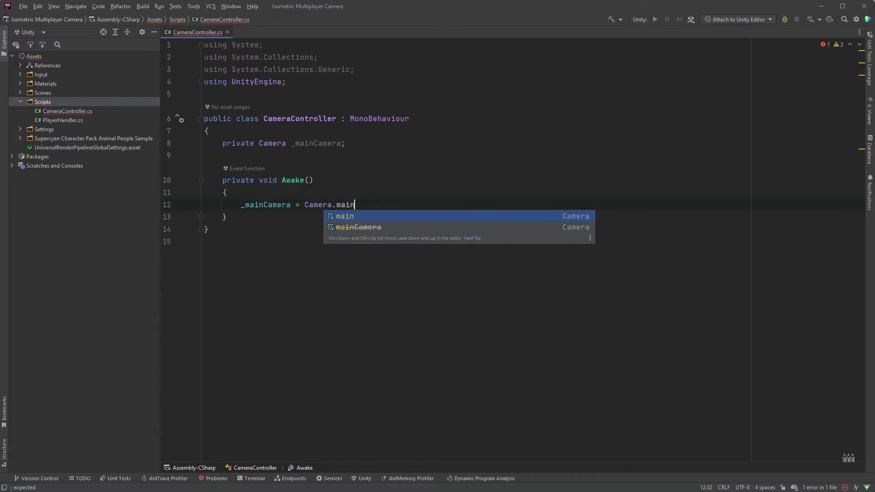
text(;)
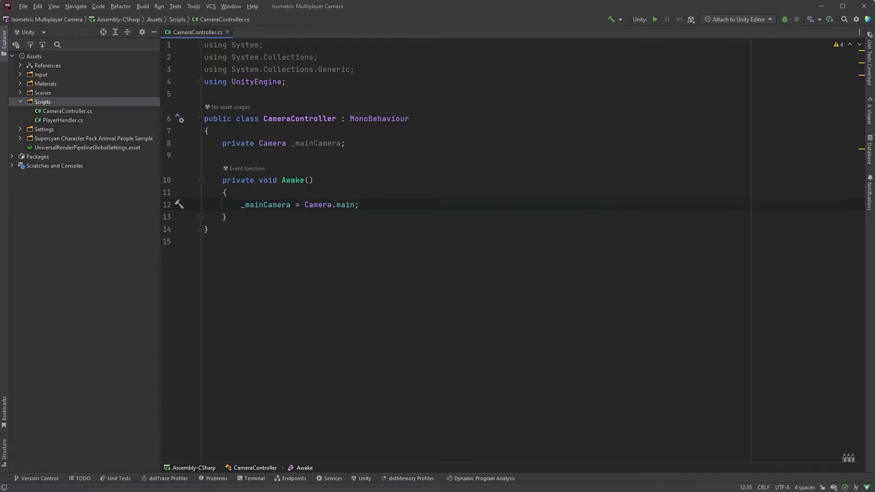
Add a [SerializeField] private List<Transform> targets field above the camera field
click(355, 143)
key(Return)
key(Return)
text(private Lis)
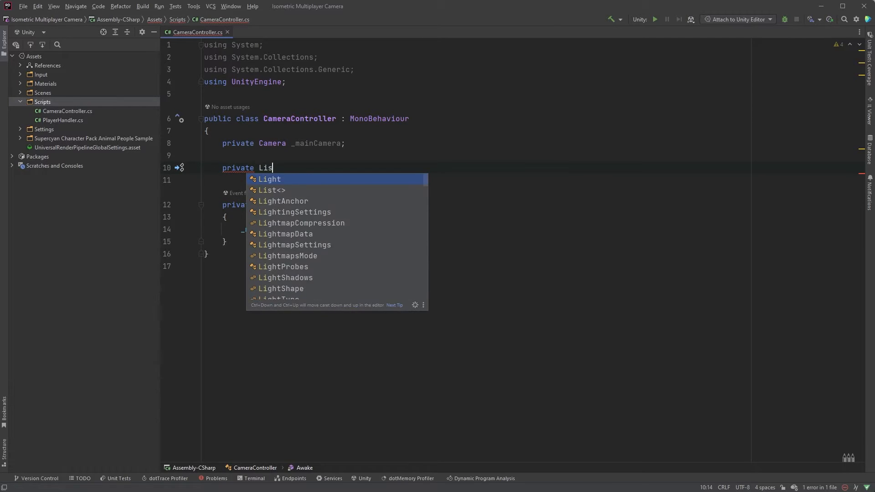
text(t<Transform>)
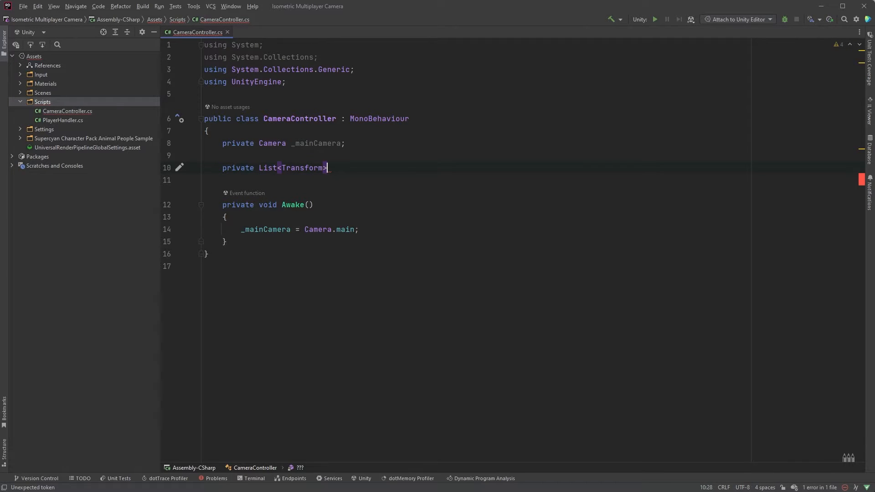
text( targets)
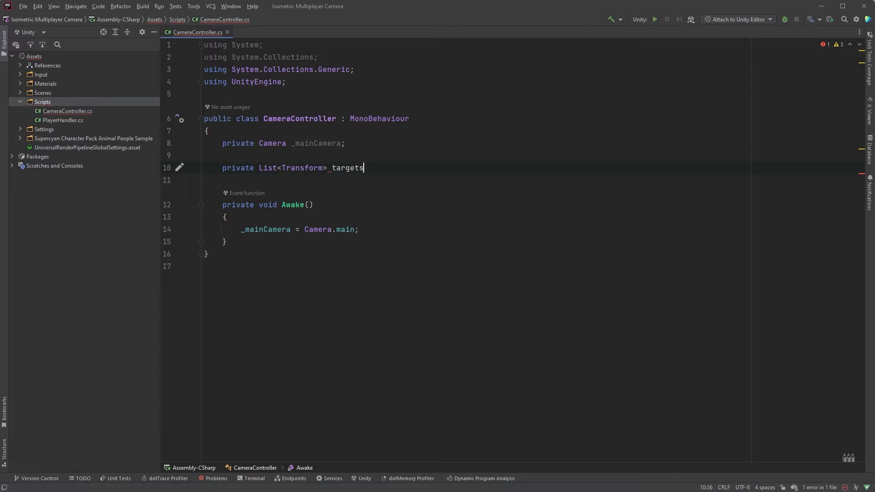
text(;)
text([)
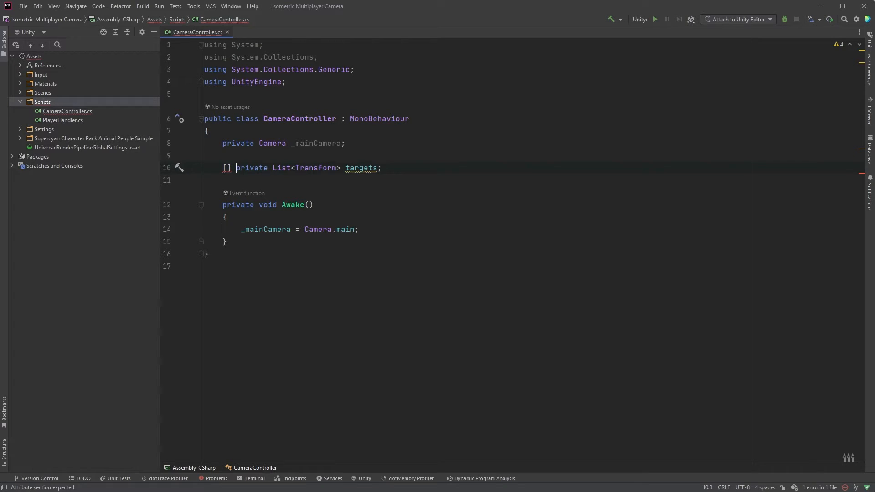
text(SerializeF)
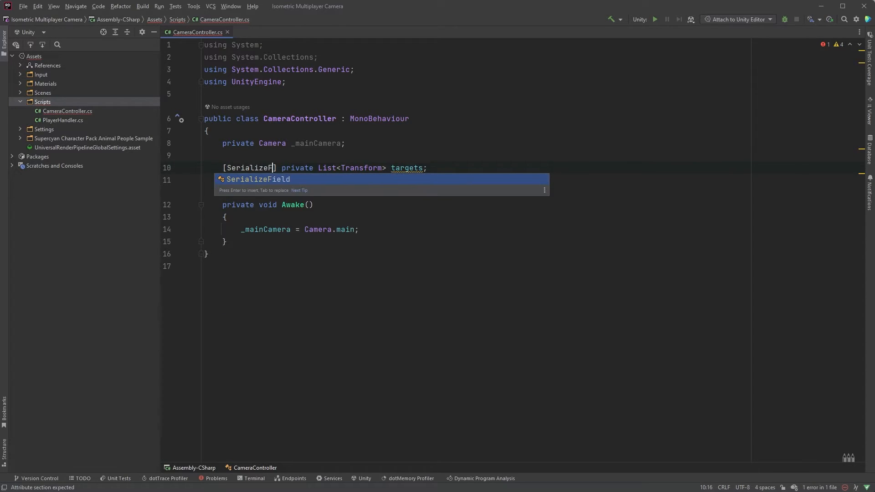
key(Return)
drag(354, 69, 199, 69)
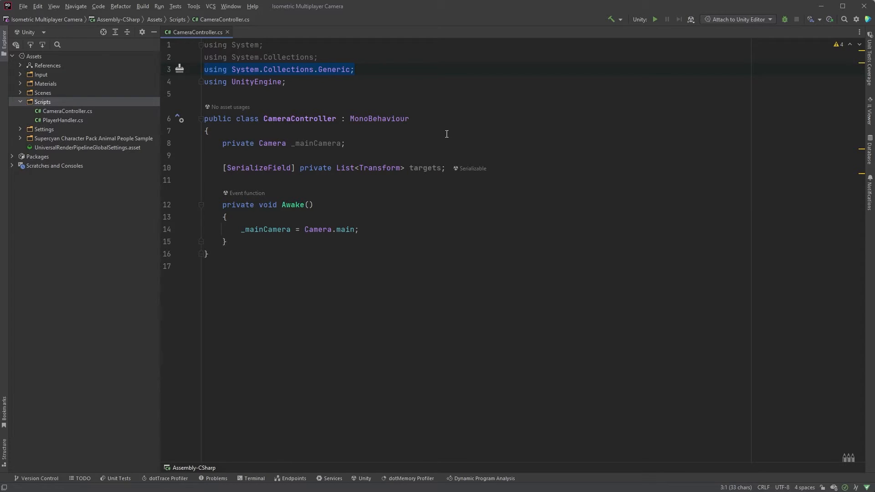
Add a serialized float edgeBuffer = 4.0f field below targets
click(445, 169)
key(Return)
text(private)
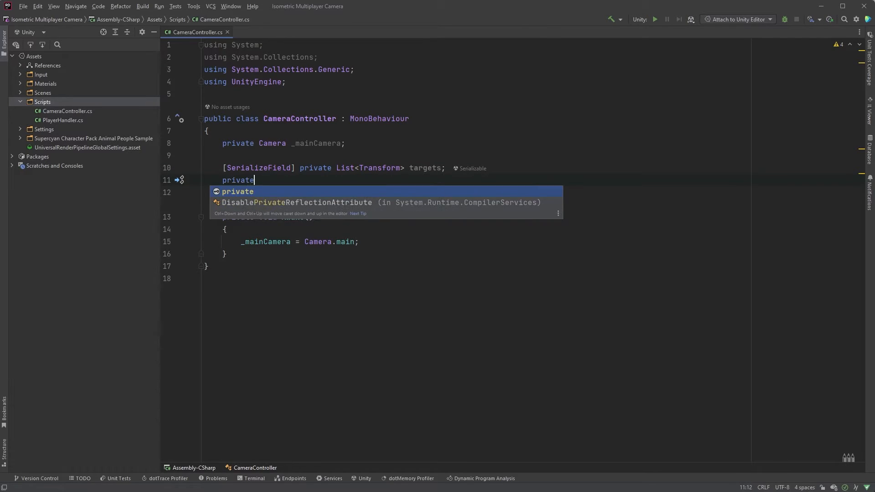
text( float edgeBuffe)
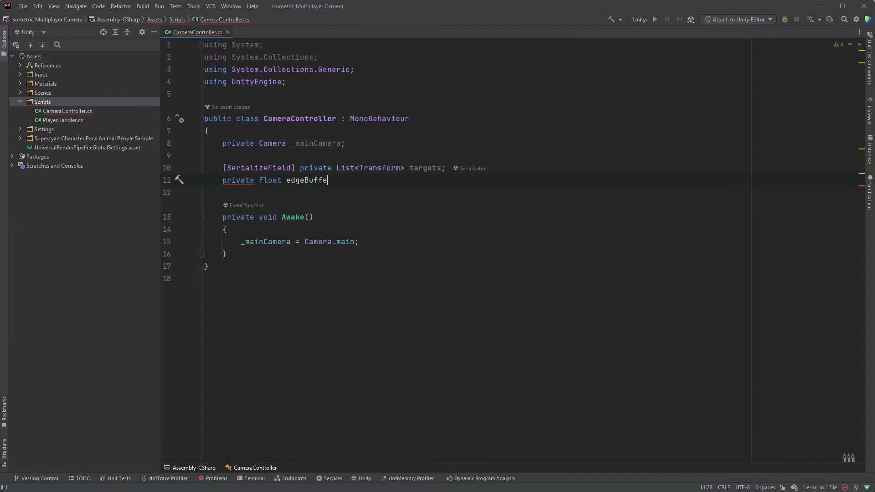
text(r)
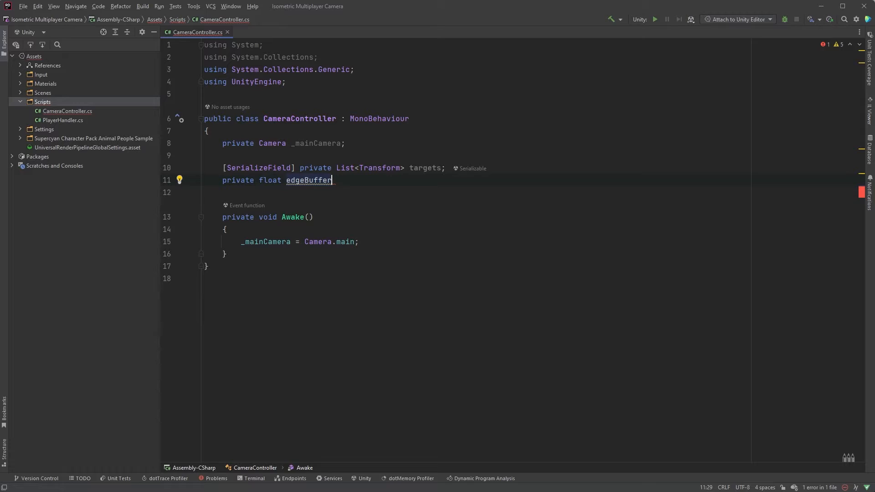
text( = 4.0f;)
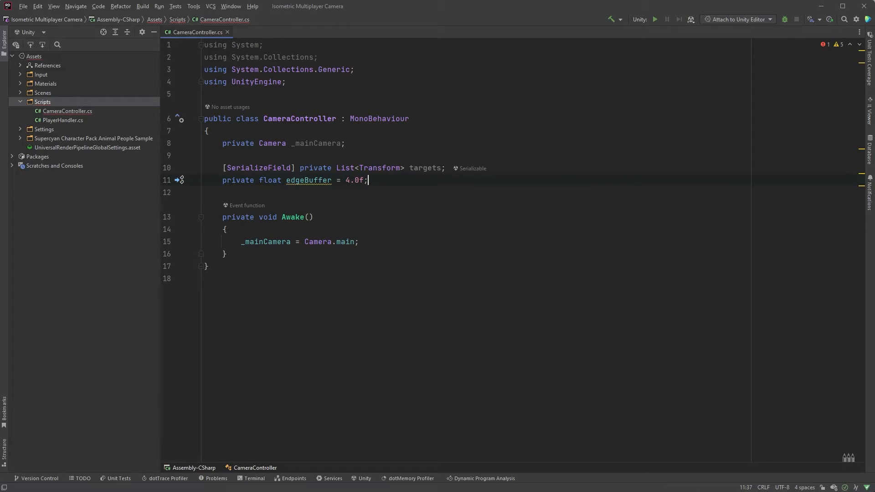
text([)
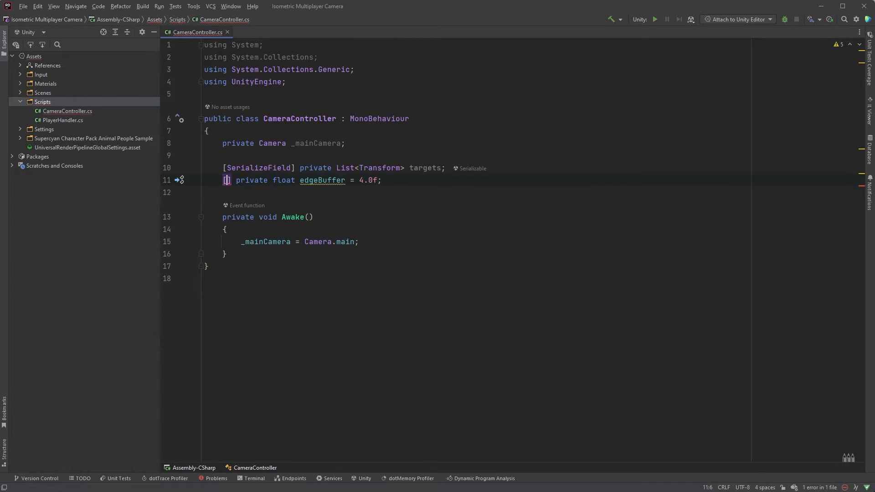
text(Seria)
key(Return)
key(End)
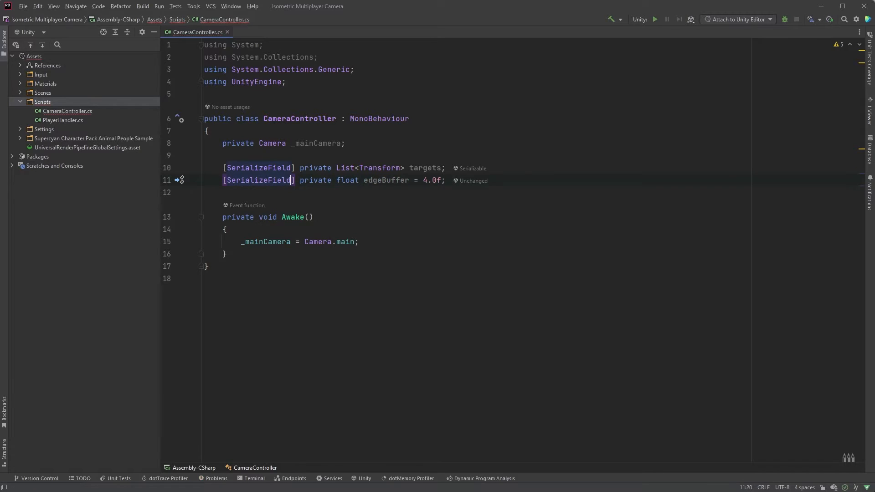
Add serialized float fields minSize = 6.0f and maxSize = 18.0f
key(Return)
text([Ser)
key(Return)
key(End)
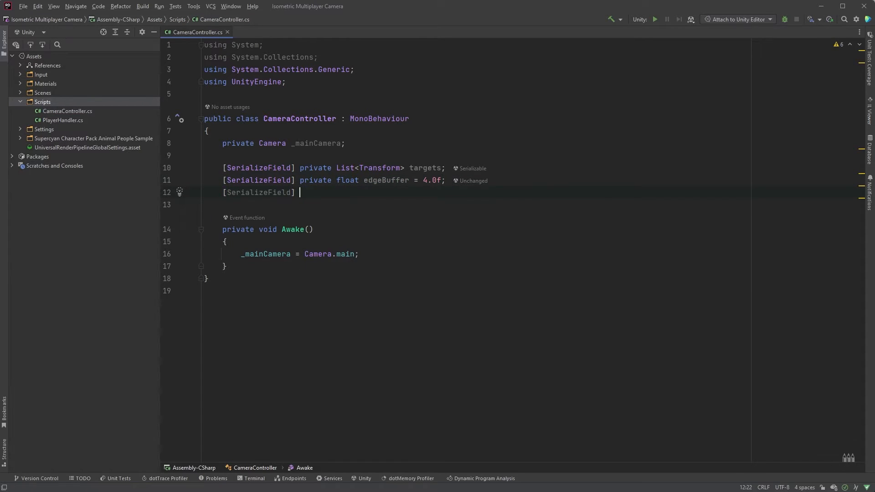
text(private f)
key(Return)
text(minSize;)
key(Return)
text([)
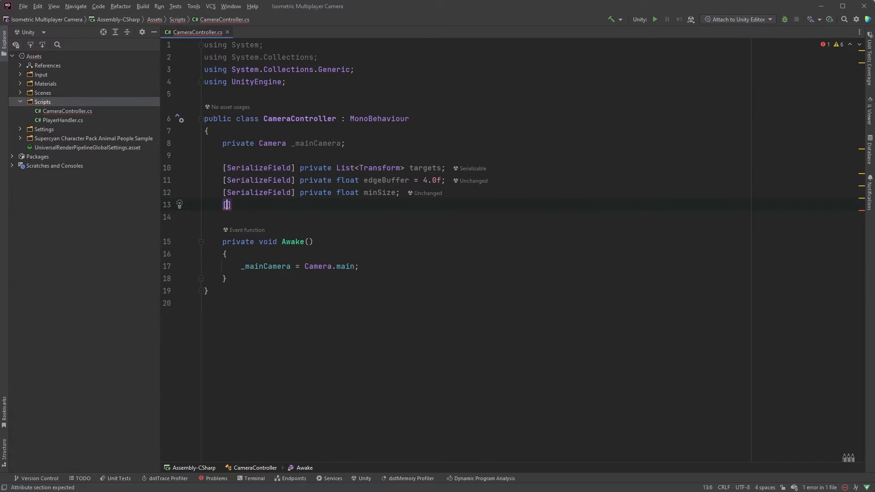
text([Ser)
key(Return)
key(End)
text(private float maxSize)
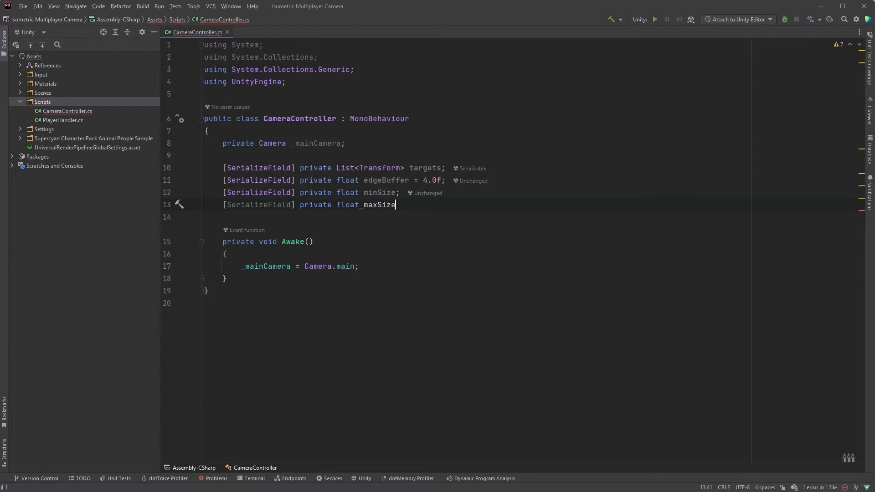
text(;)
key(Up)
key(Left)
text(= 6.0f)
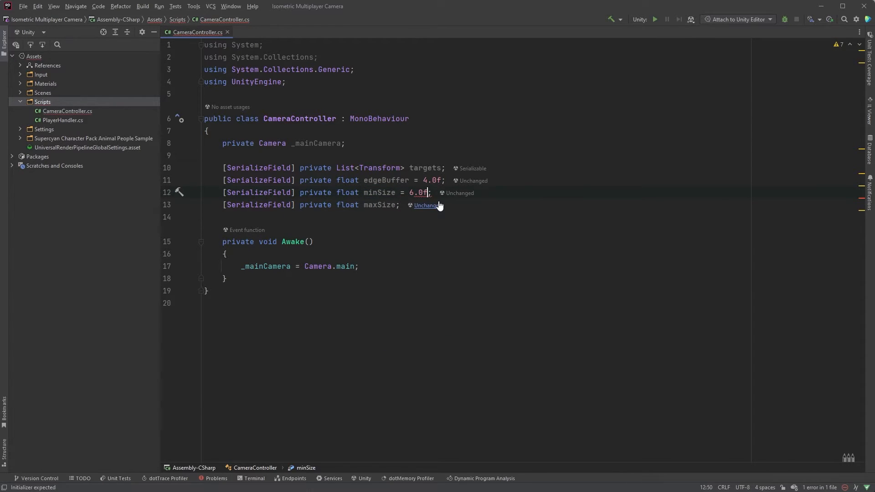
key(Down)
key(Left)
text(= 1)
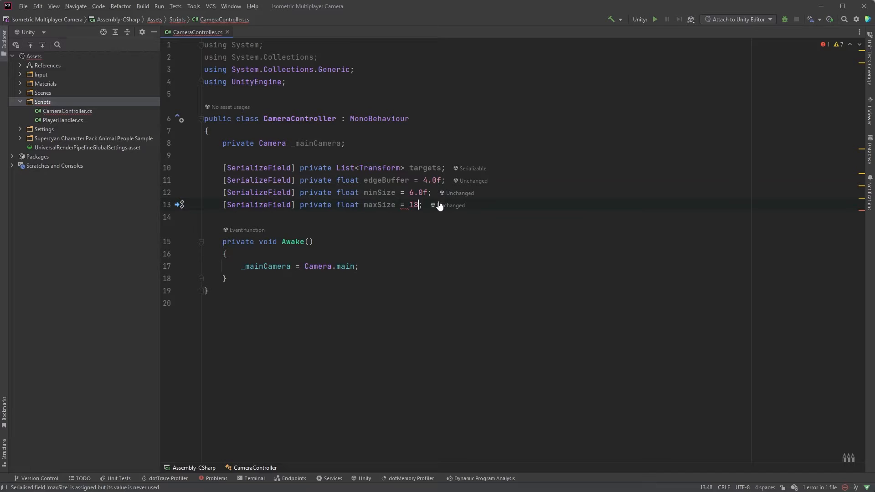
text(8.0f)
key(Down)
Add serialized smoothTime = 0.2f plus private _velocity and _zoomSpeed fields, then save
key(Return)
text([SerializeField] private float )
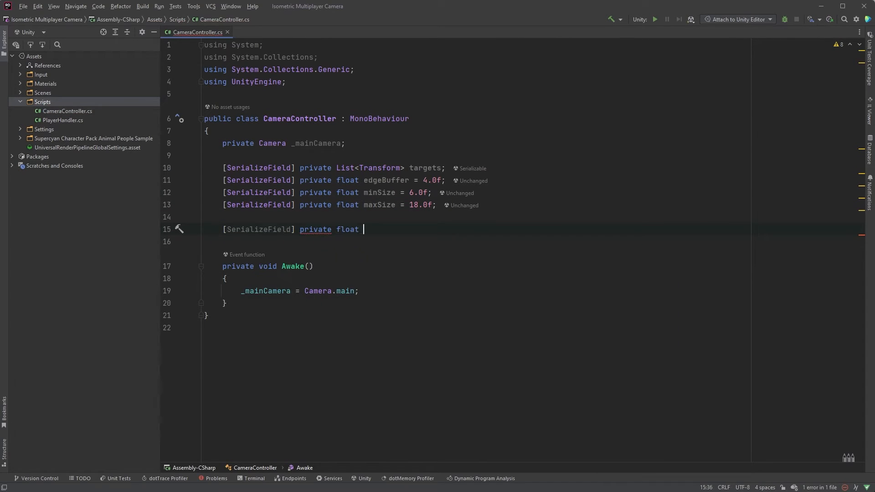
text(smoothTime;)
key(Return)
text(private Vector3 _veloci)
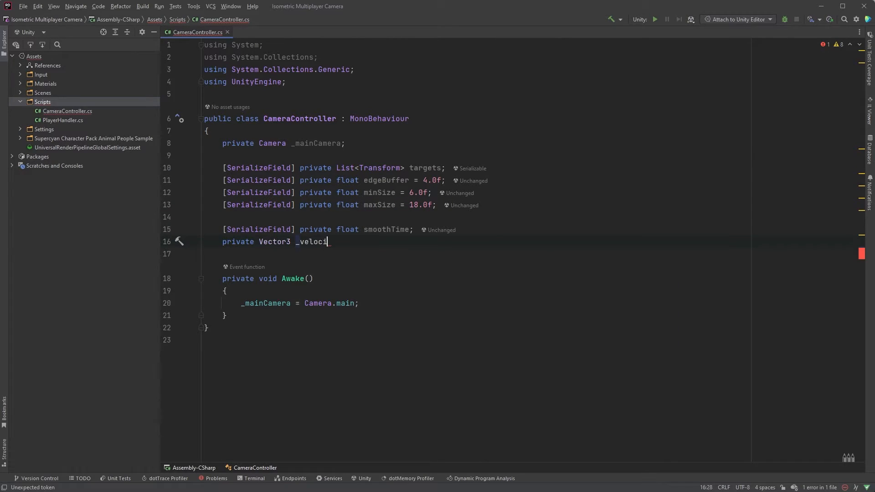
text(ty;)
key(Return)
text(private float _zoomSpeed;)
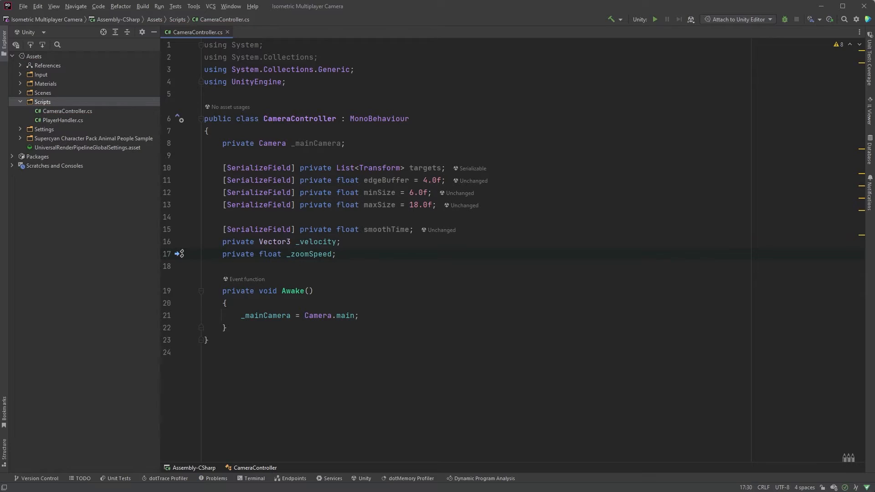
key(Up)
key(Up)
key(End)
key(Left)
text(= 0.)
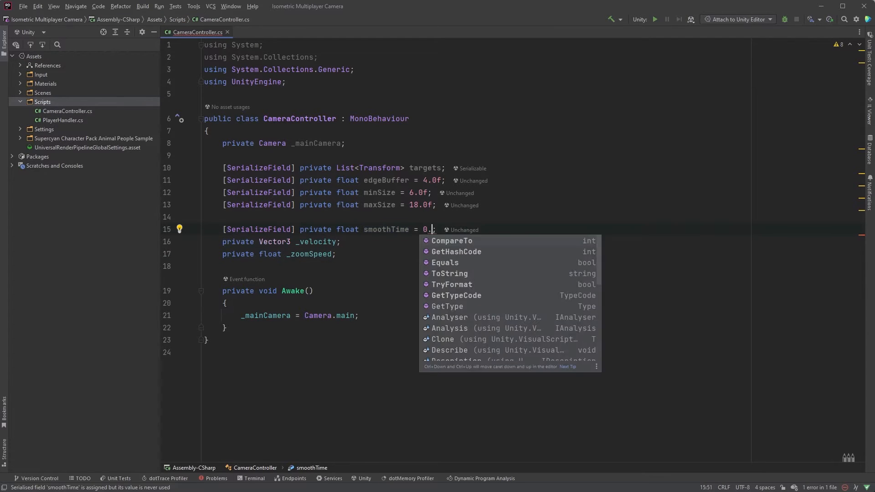
text(2f)
key(End)
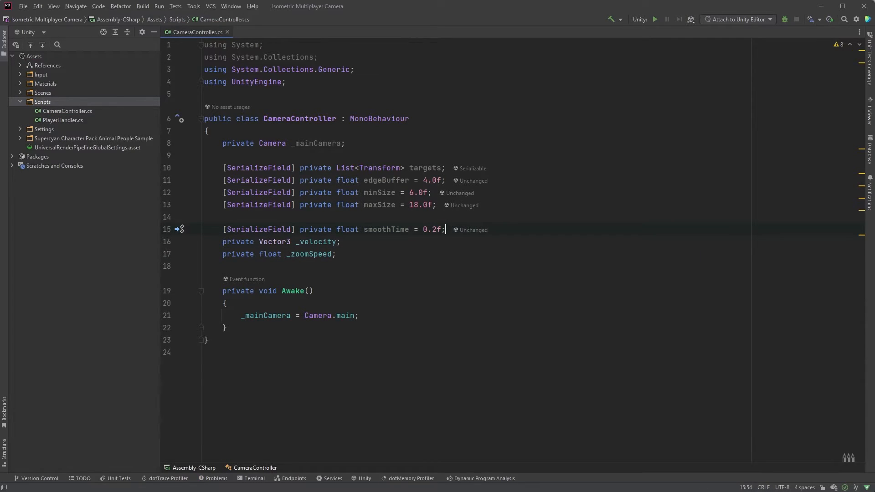
key(ctrl+s)
Write private Vector3 GetAveragePosition() with var averagePosition = new Vector3() and return it
click(329, 331)
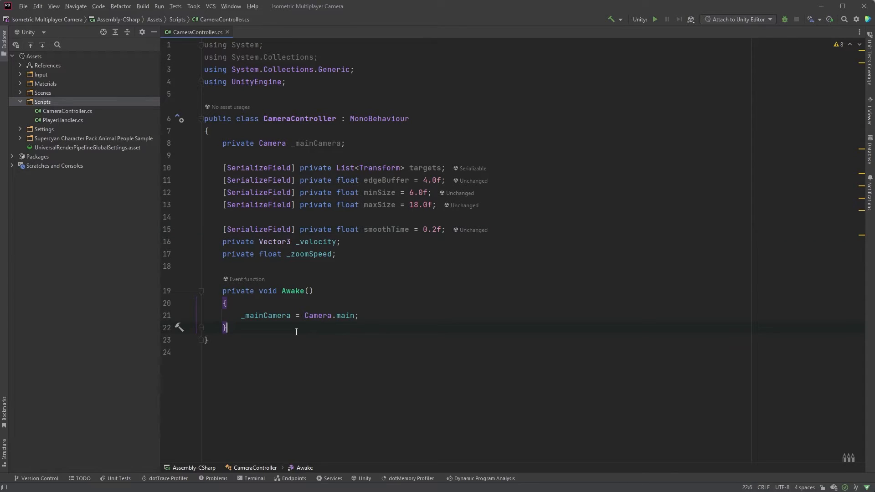
key(Return)
key(Return)
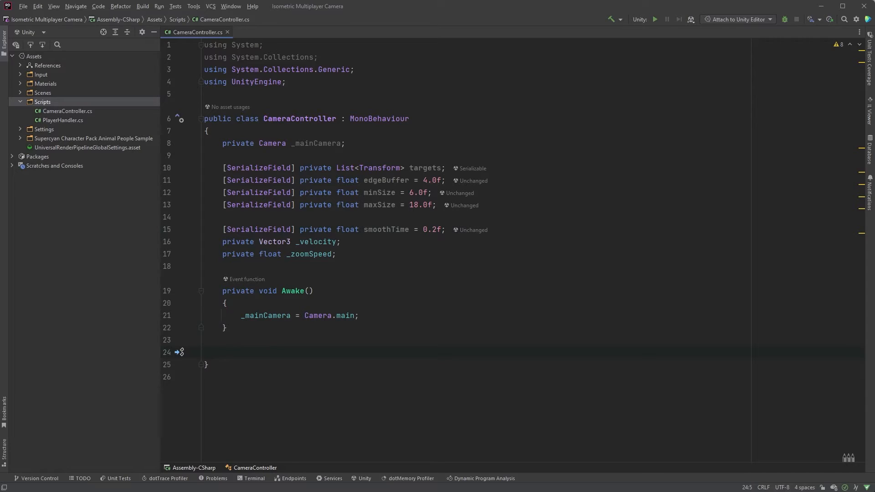
text(private Vector3 )
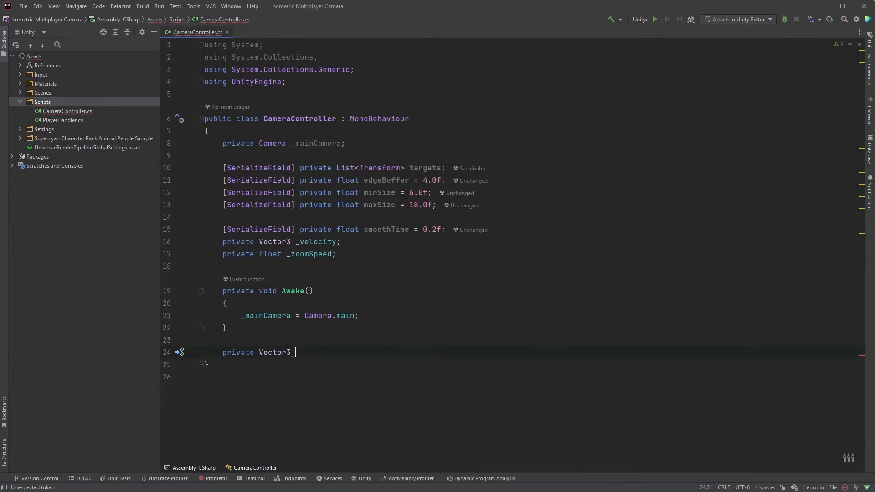
text(GetAveragePositi)
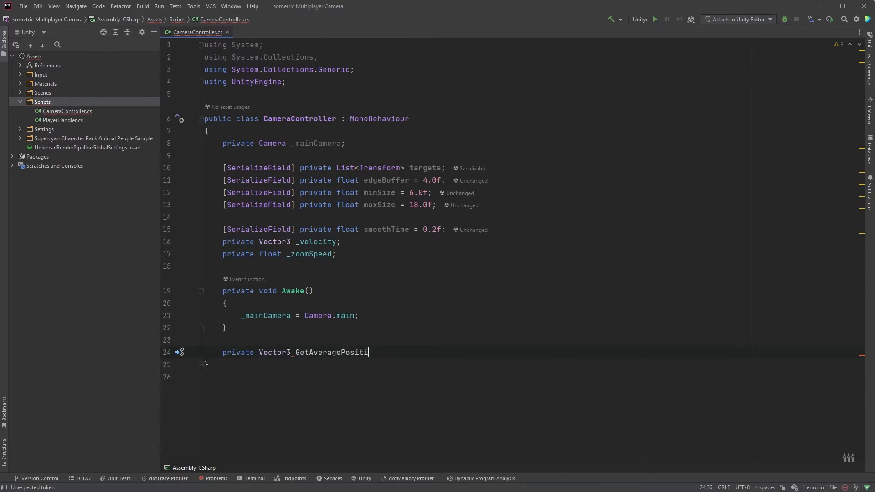
text(on() {)
key(Return)
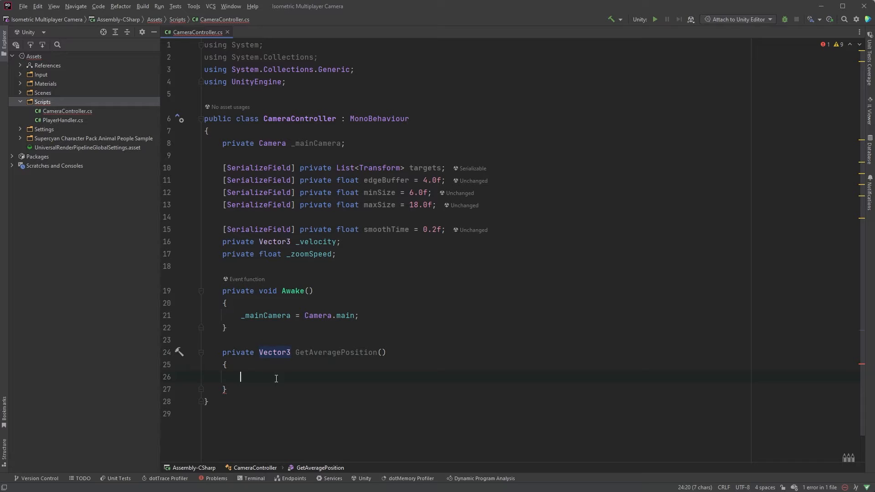
text(var averageP)
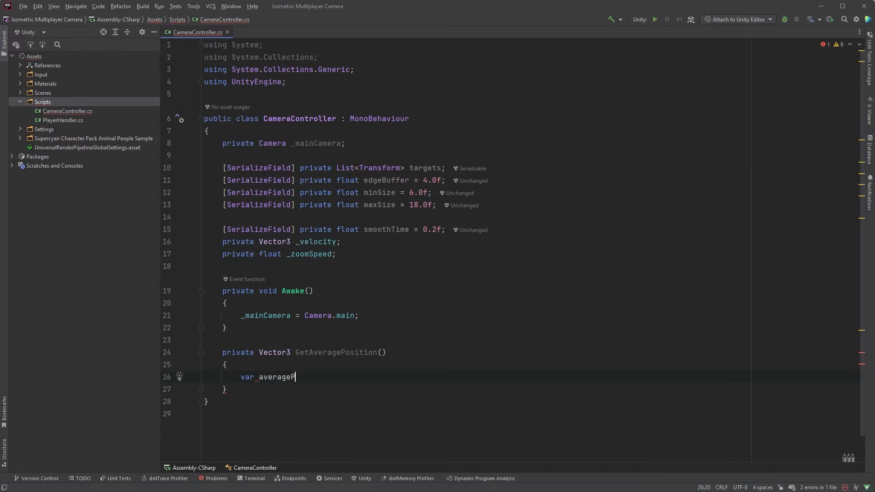
text(osition = new Vector3();)
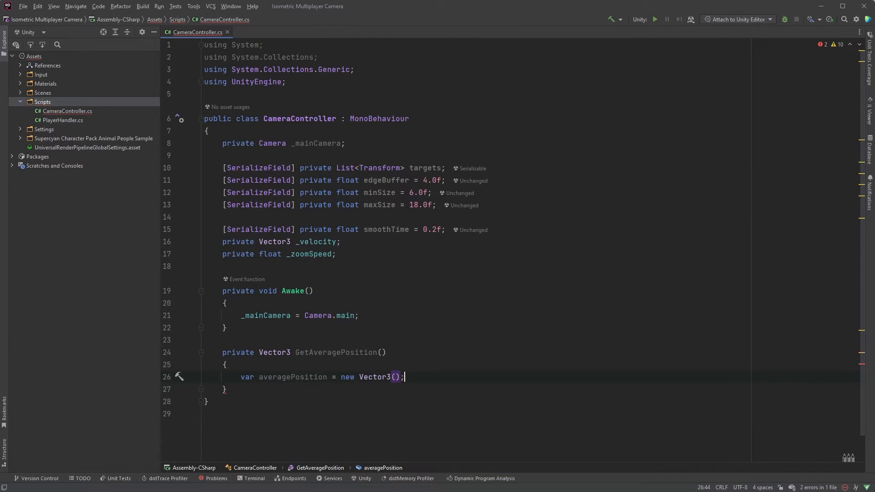
key(Return)
key(Return)
text(return avera)
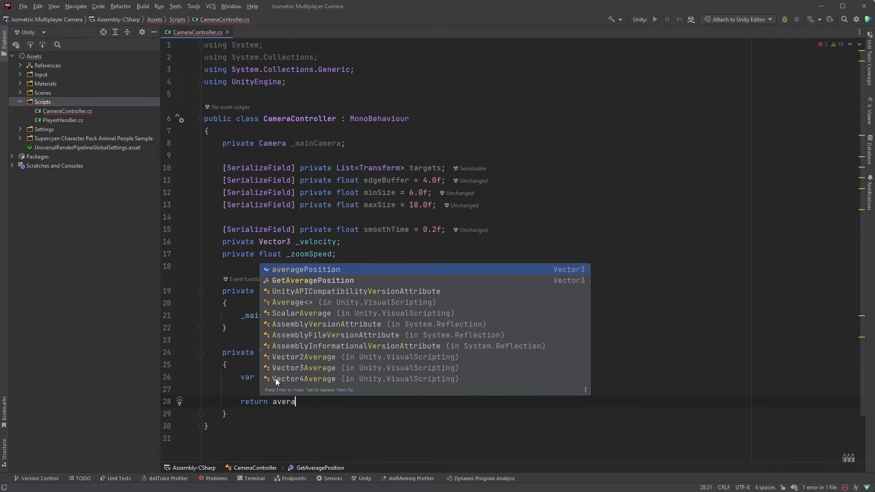
text(gePo)
key(Return)
text(;)
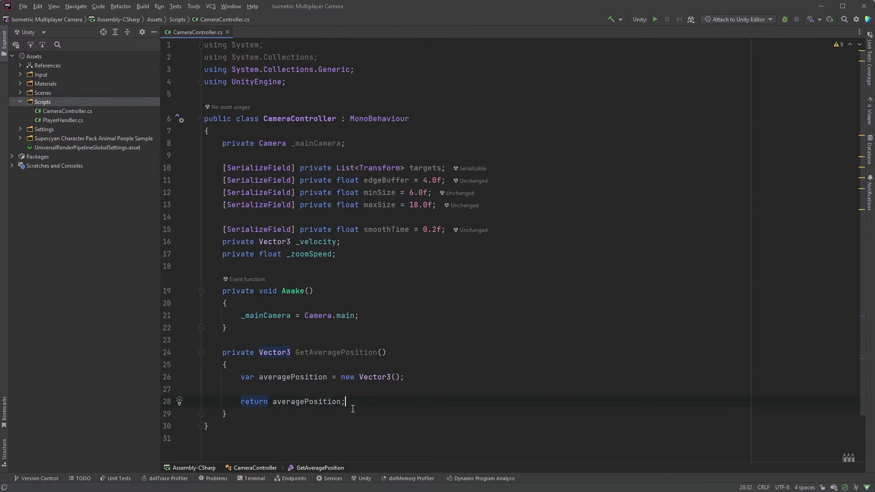
Try an explicit Vector3 type, revert to var, and make room for a loop below the declaration
double_click(248, 376)
text(Vect)
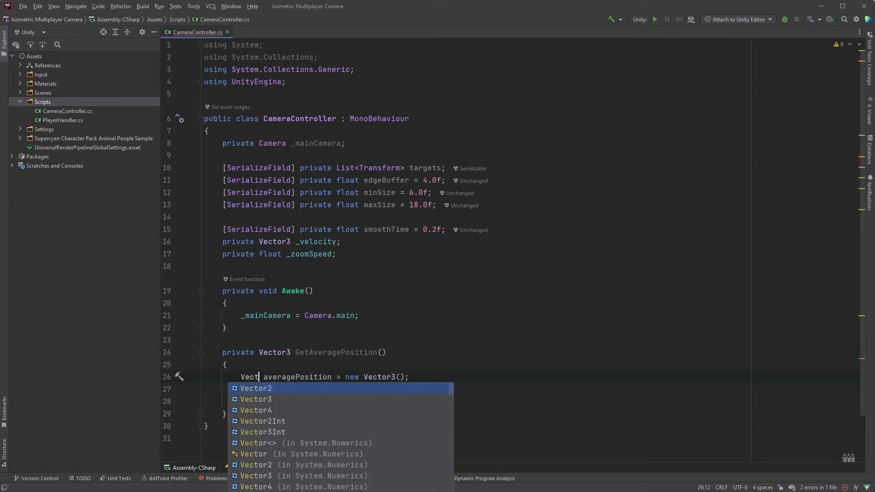
text(or3)
key(ctrl+z)
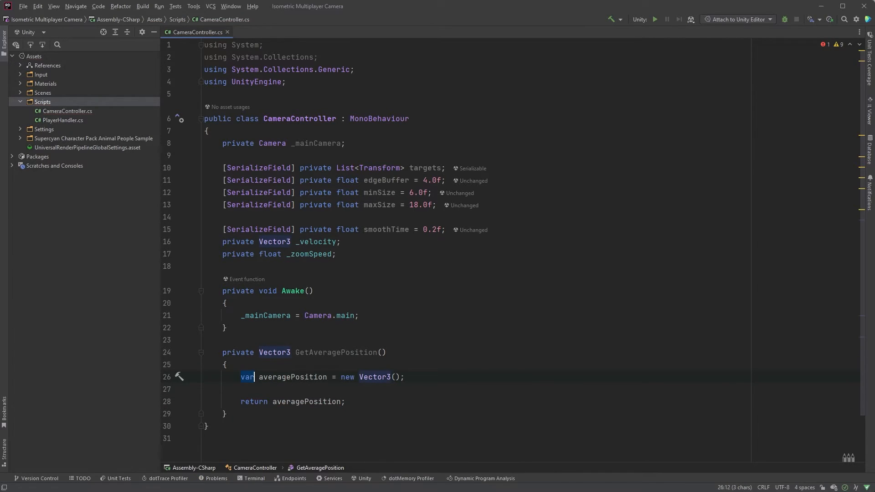
double_click(287, 378)
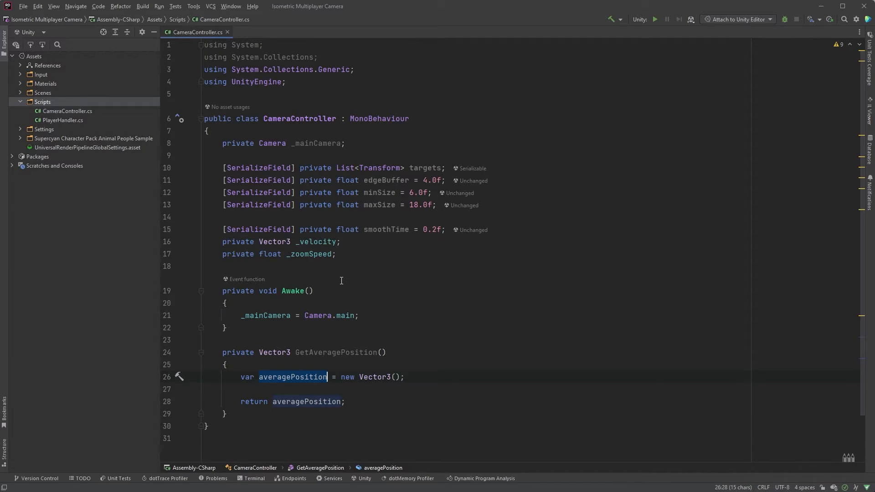
key(Return)
key(Return)
text(forea)
key(Return)
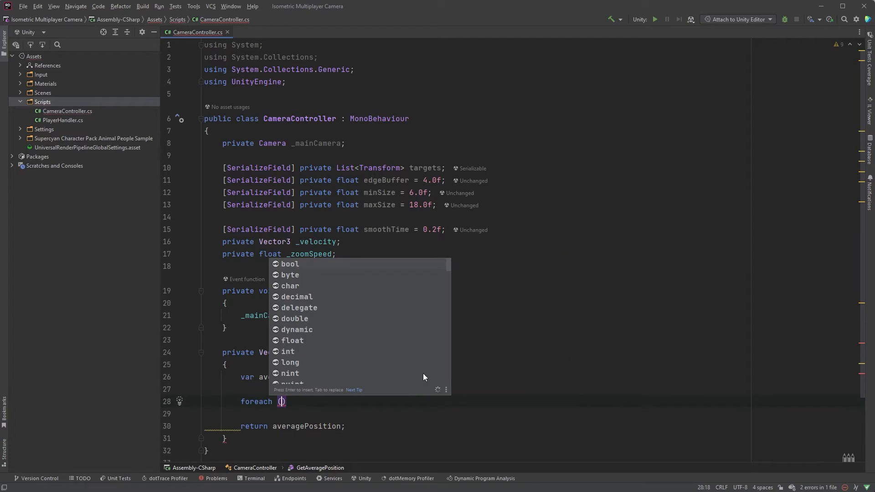
text(var target in targ)
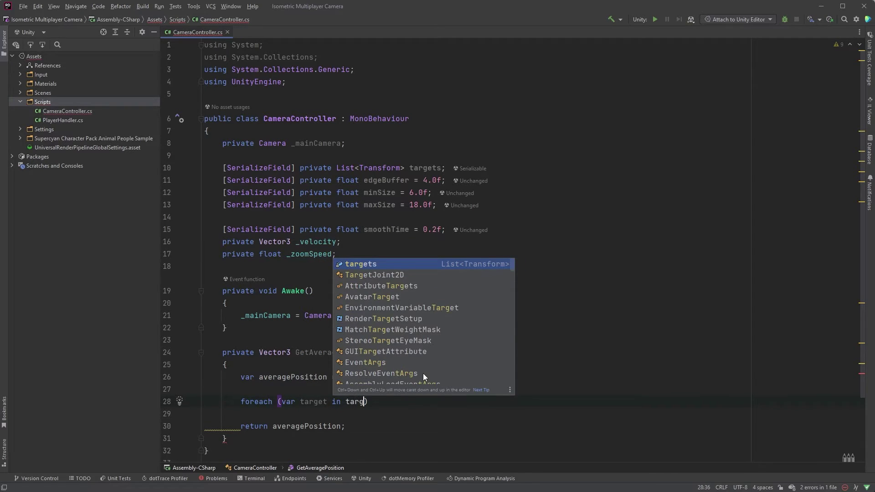
Write a foreach over targets that adds each target.position to averagePosition
key(Return)
key(ctrl+shift+Return)
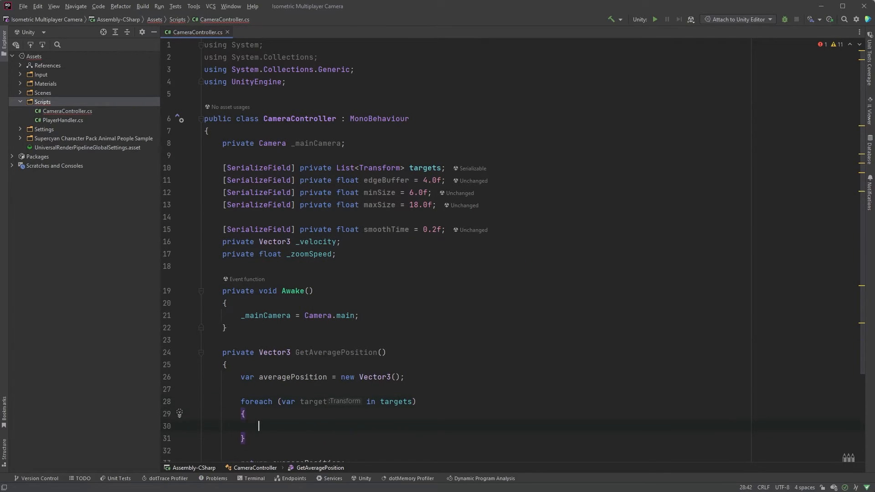
scroll(421, 356, down, 3)
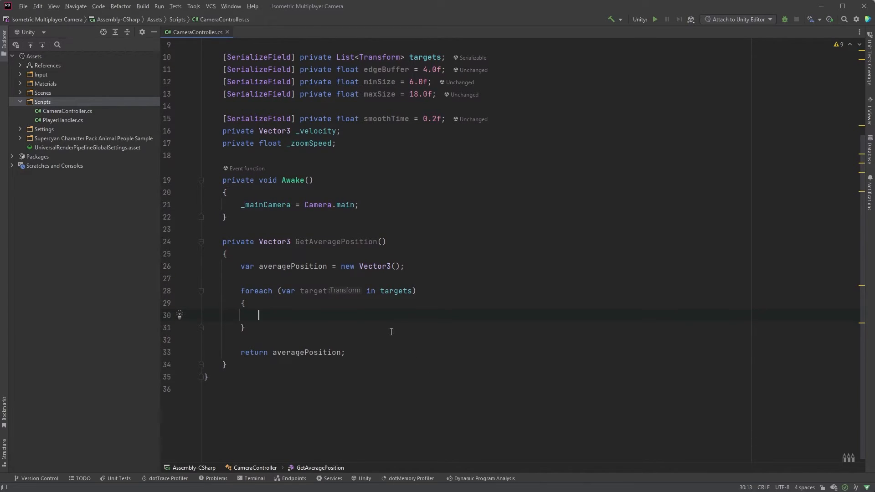
click(315, 291)
double_click(296, 266)
click(297, 315)
text(av)
key(Return)
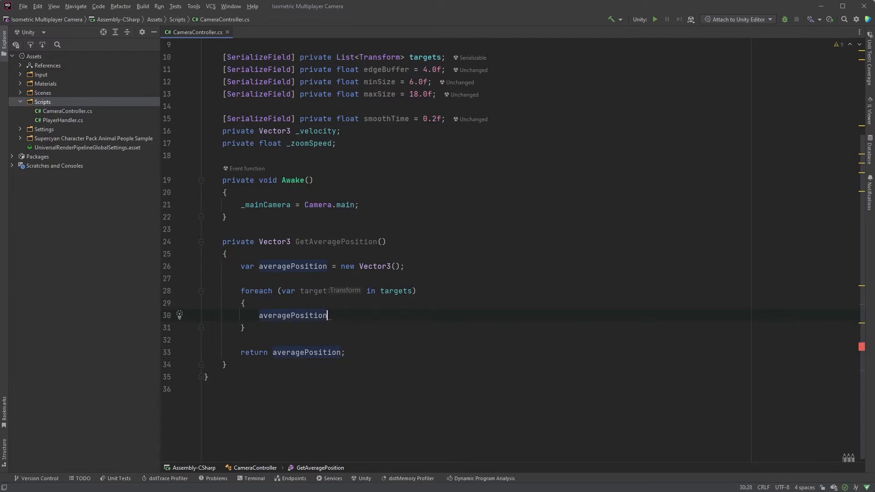
text(+= targ)
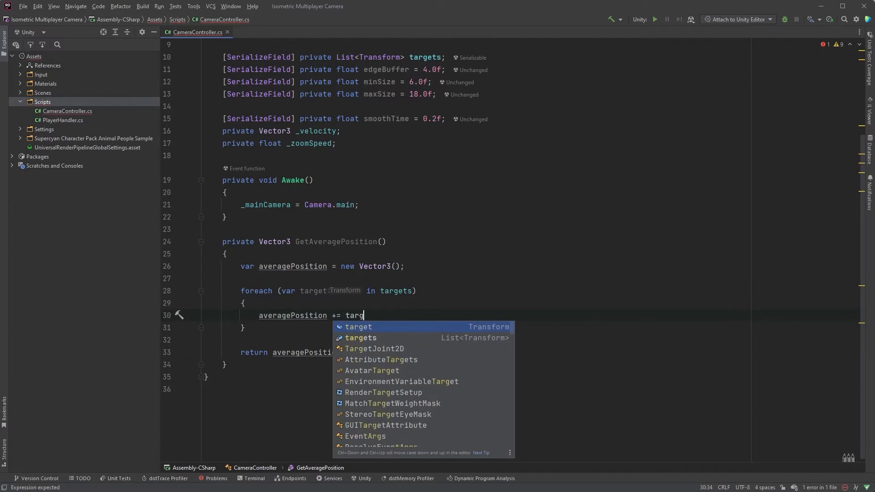
key(Return)
text(.po)
key(Return)
text(;)
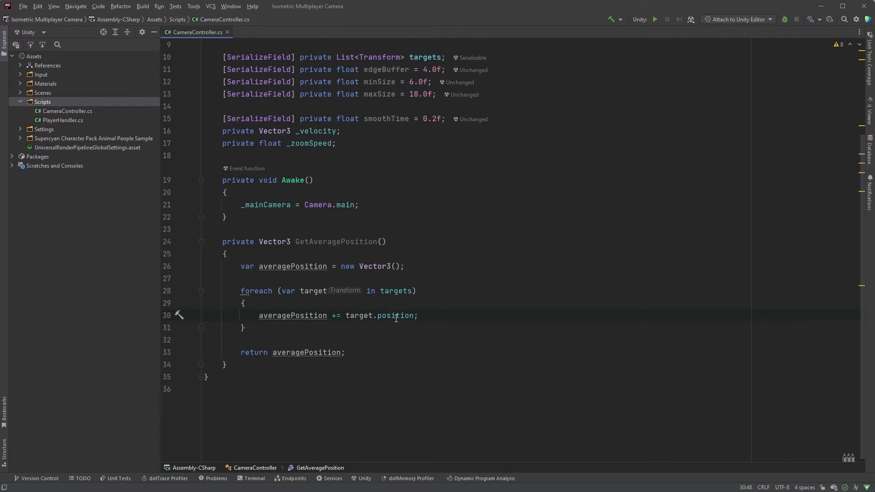
Divide averagePosition by targets.Count after the loop
key(Down)
key(Return)
key(Return)
text(av)
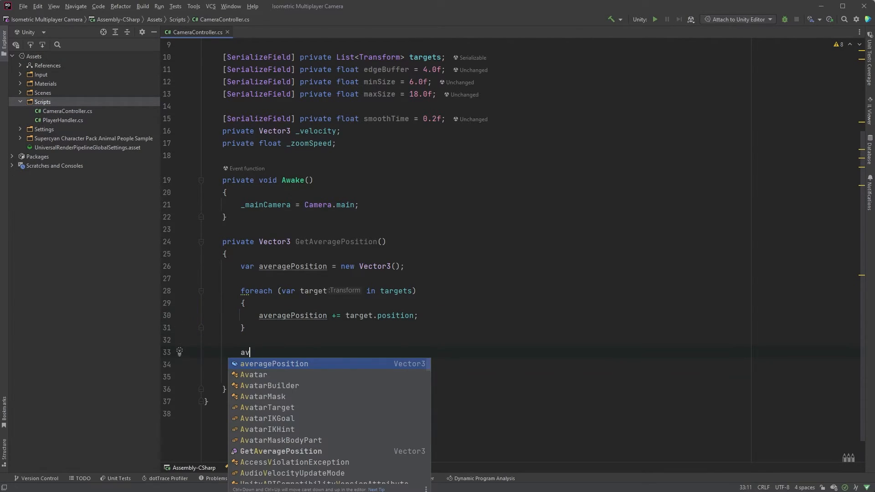
key(Return)
text(/= targets)
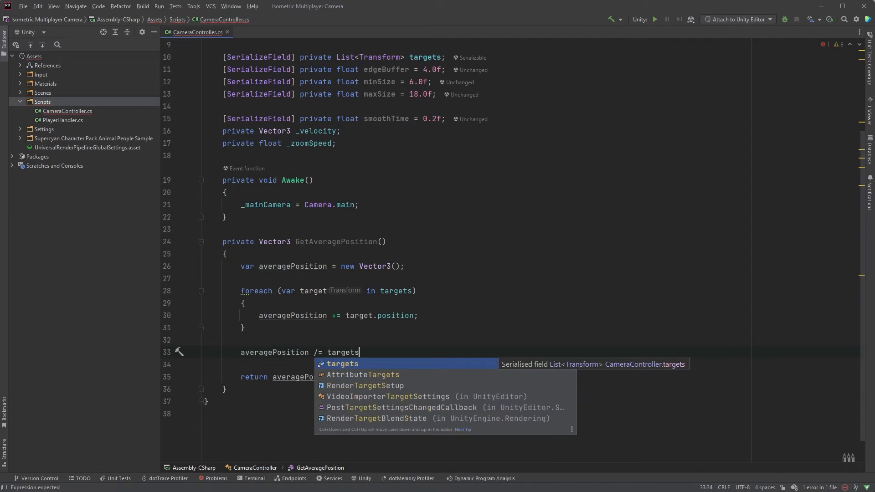
key(Return)
text(.)
key(Return)
text(;)
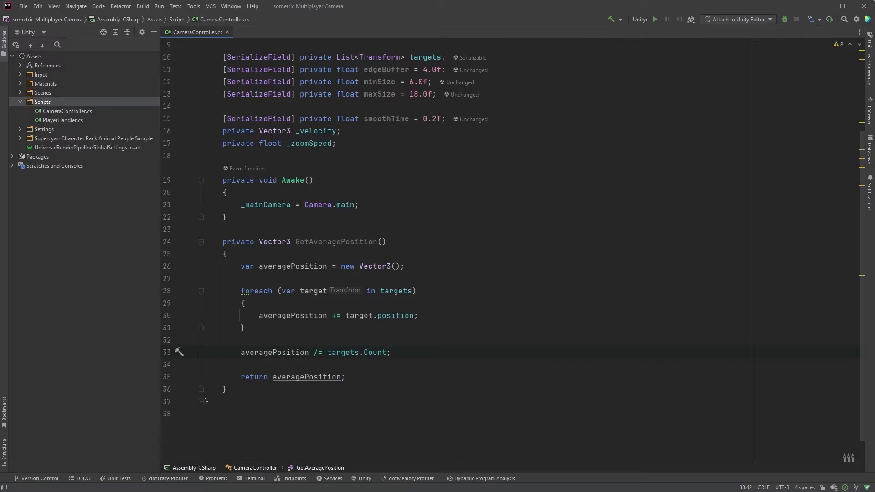
Set averagePosition.y to transform.position.y so the camera keeps its own height
key(Return)
key(Return)
text(a)
key(Return)
text(.)
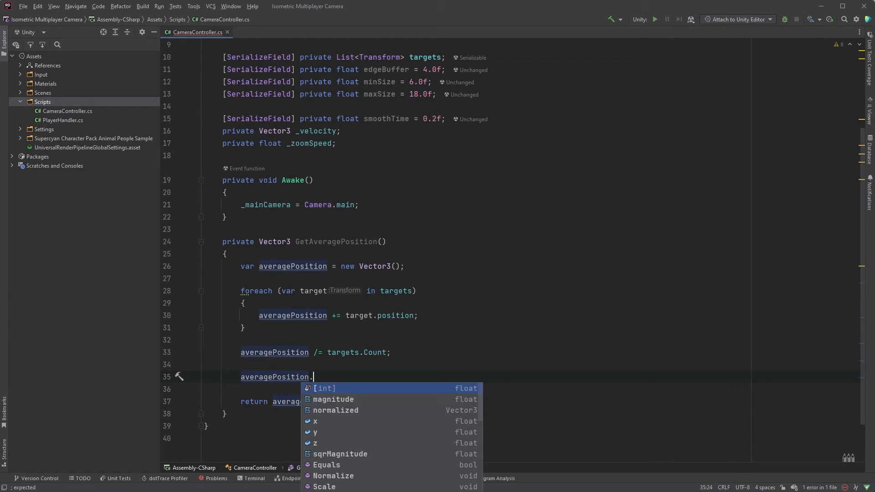
text(y = t)
key(Return)
text(.)
key(Return)
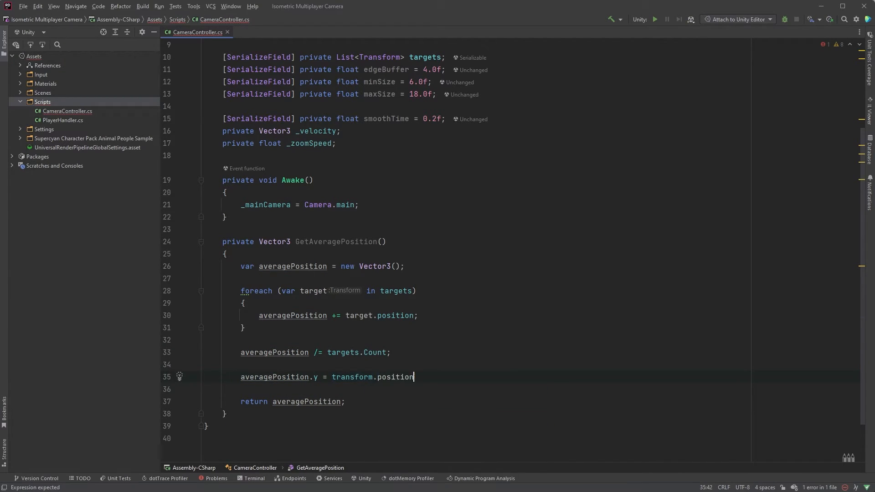
text(.y;)
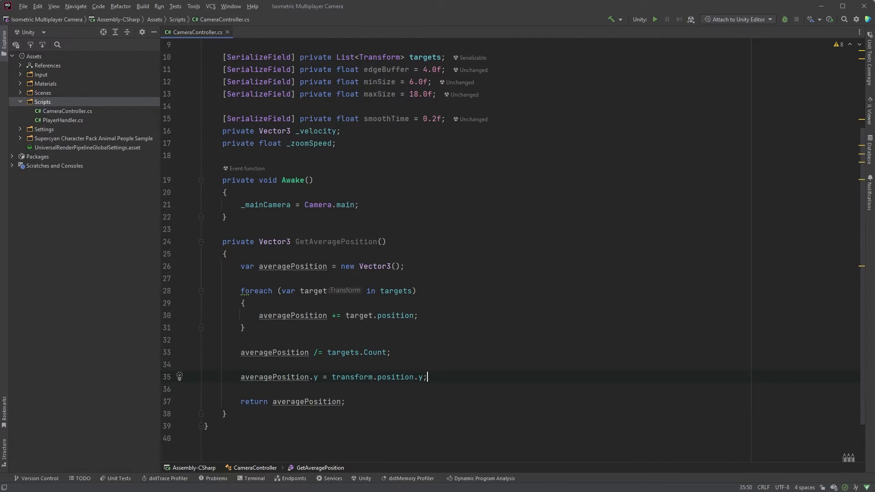
scroll(272, 362, down, 2)
click(271, 363)
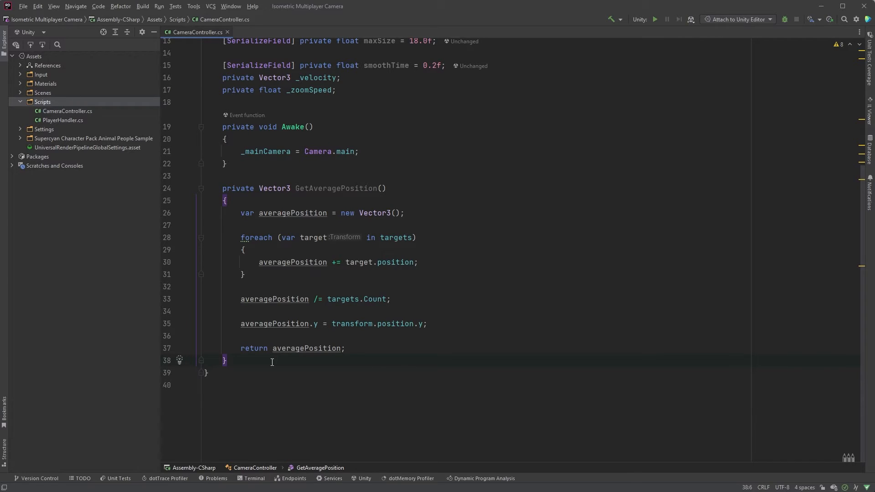
Write a GetDesiredSize method with a size initializer and return statement
key(Return)
key(Return)
text(privat)
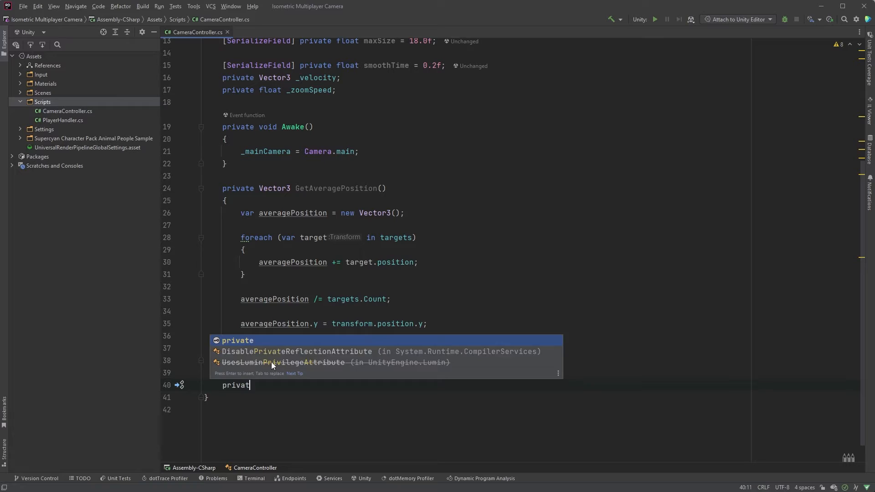
text(e float GetDesi)
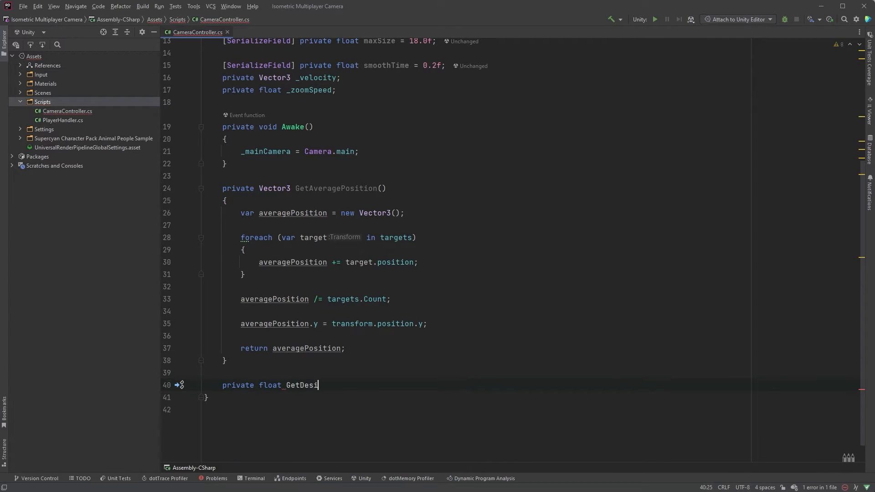
text(redSize())
key(Return)
text({)
key(Return)
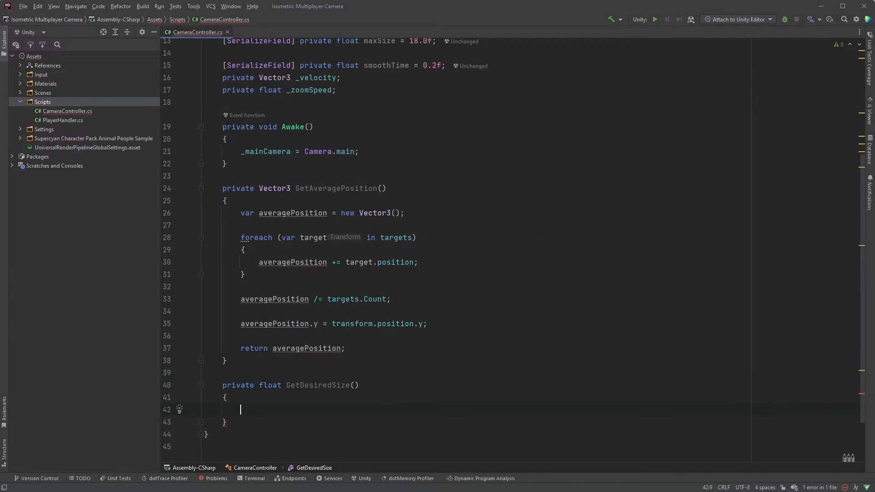
text(var size)
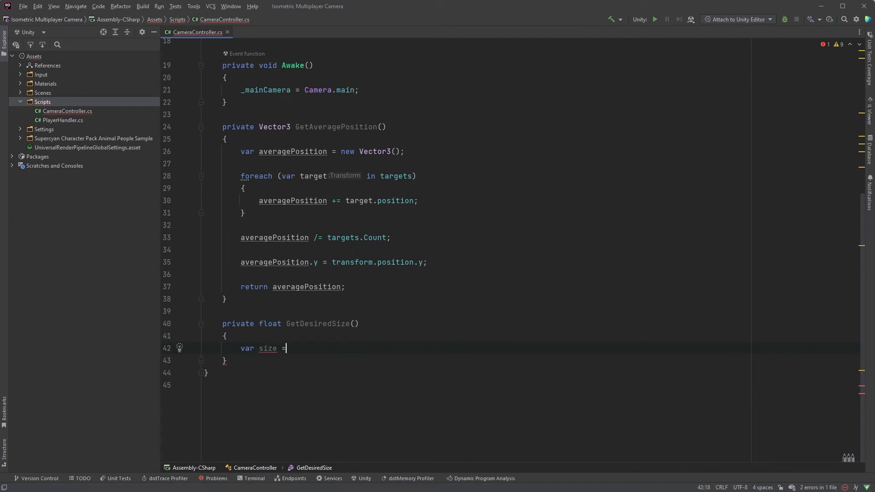
text( = 0.0f;)
key(Return)
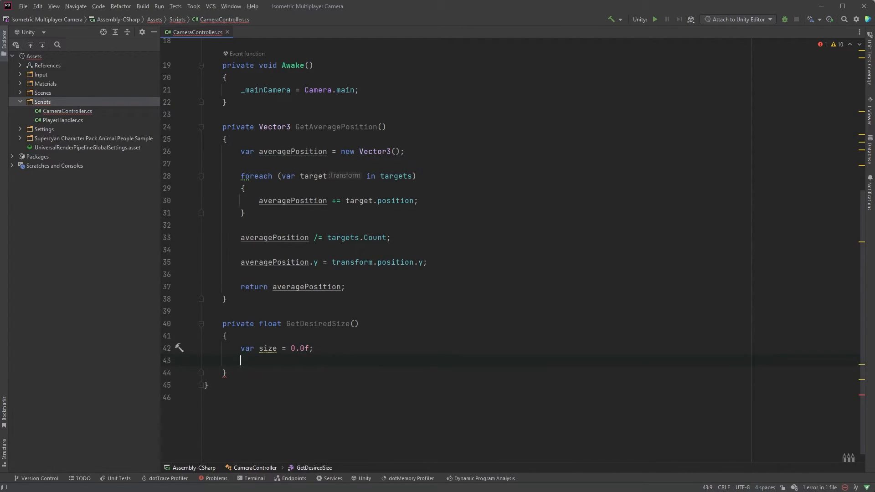
key(Return)
text(return size;)
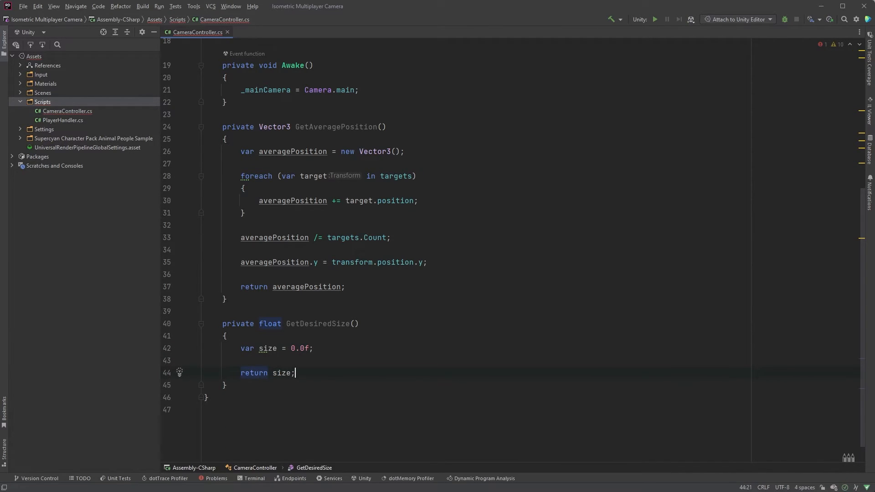
Compute desiredLocalPosition as transform.InverseTransformPoint(GetAveragePosition())
click(319, 344)
key(Return)
text(v)
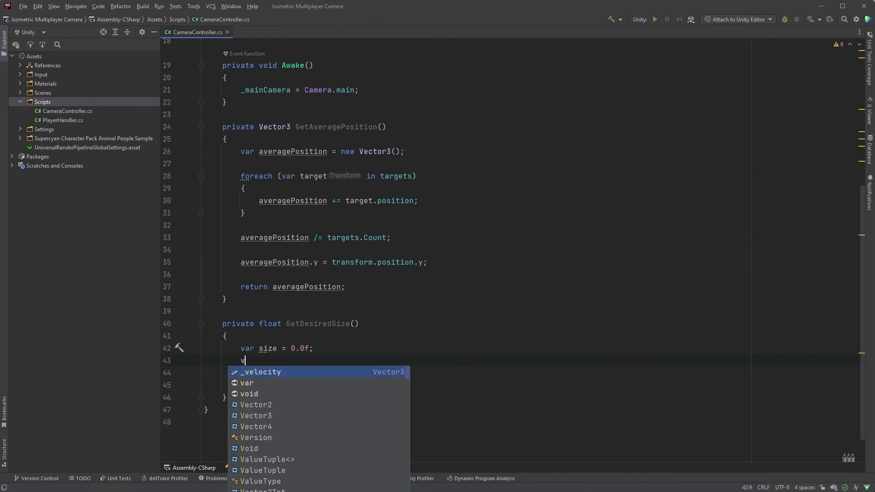
text(ar desiredLocalPosition)
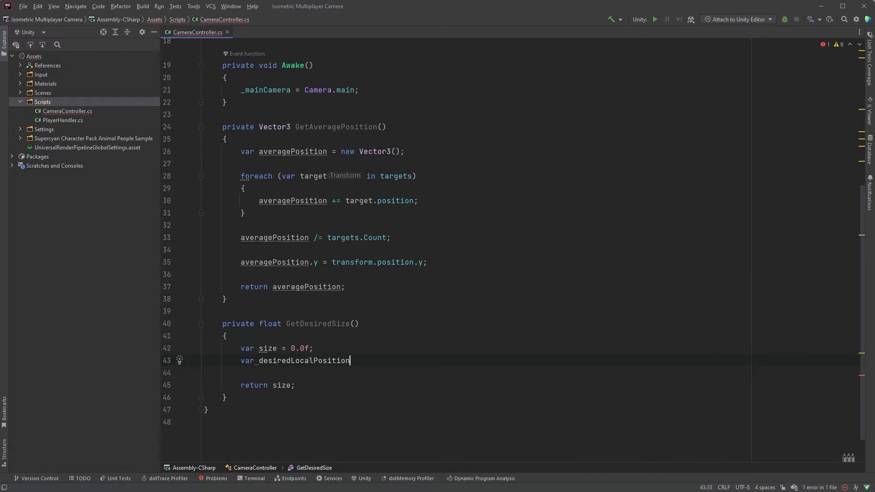
text( = transform.)
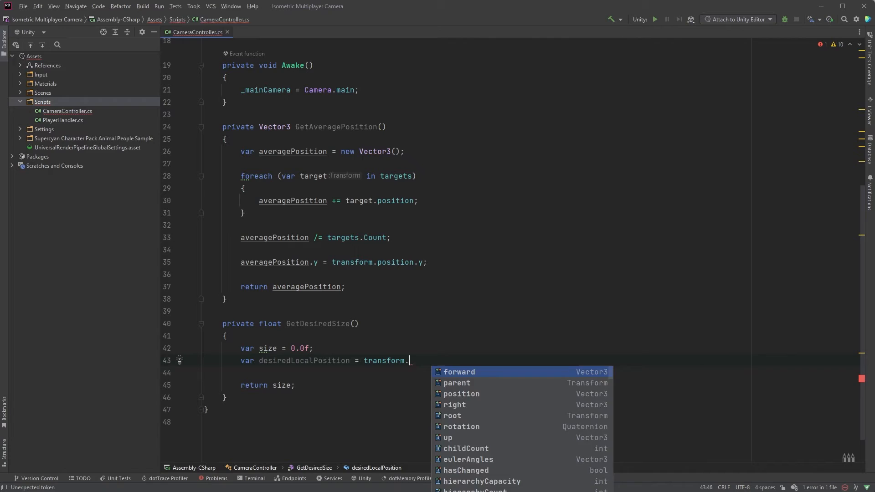
text(InverseTransformP)
key(Return)
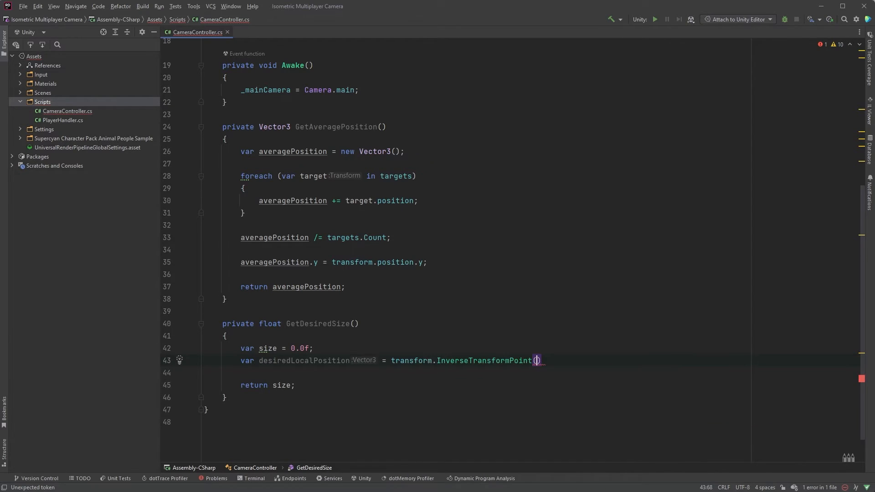
text(GetAv)
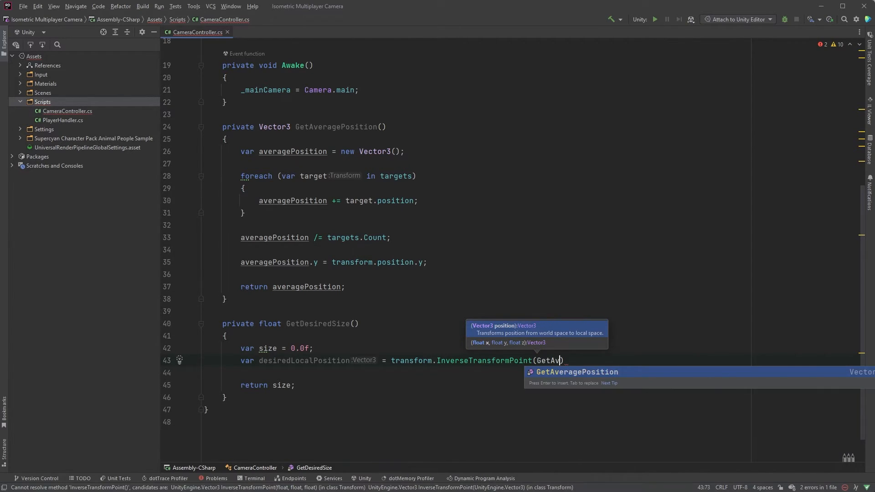
key(Return)
text();)
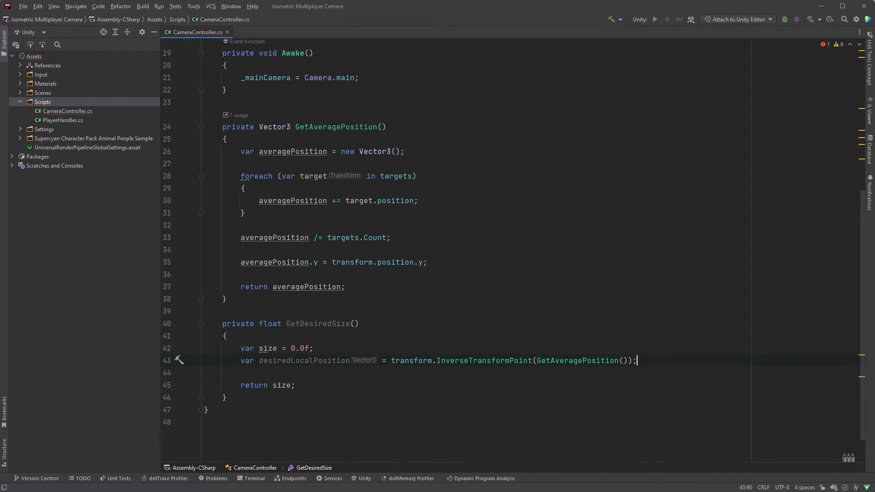
double_click(490, 361)
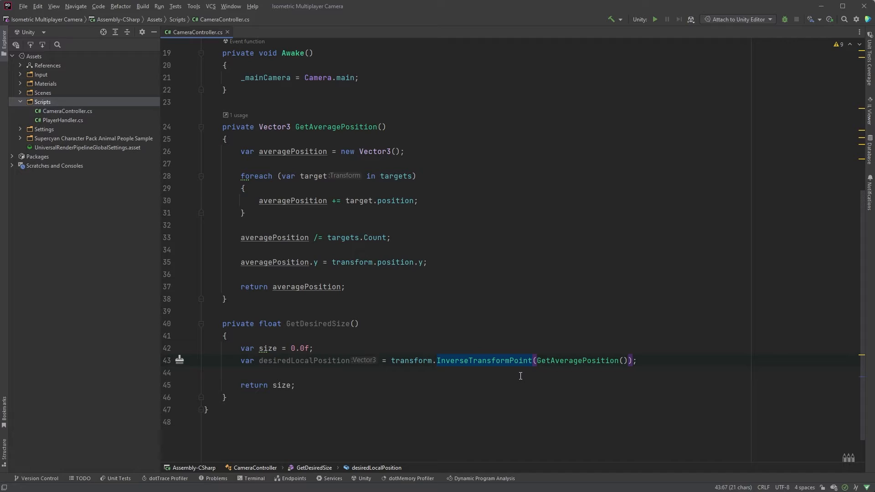
Add a foreach over targets computing targetLocalPos via InverseTransformPoint(target.position)
click(519, 376)
key(Return)
key(Return)
key(Up)
text(foreach (var )
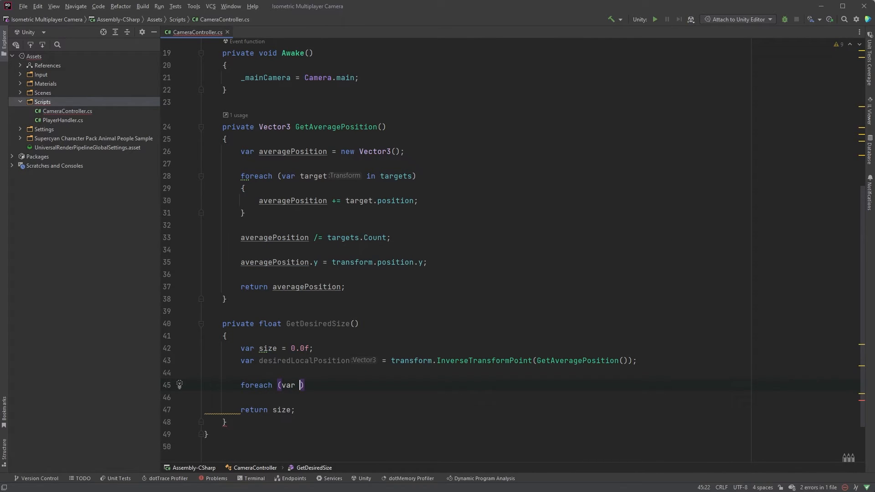
text(target in ta)
key(Return)
text() {)
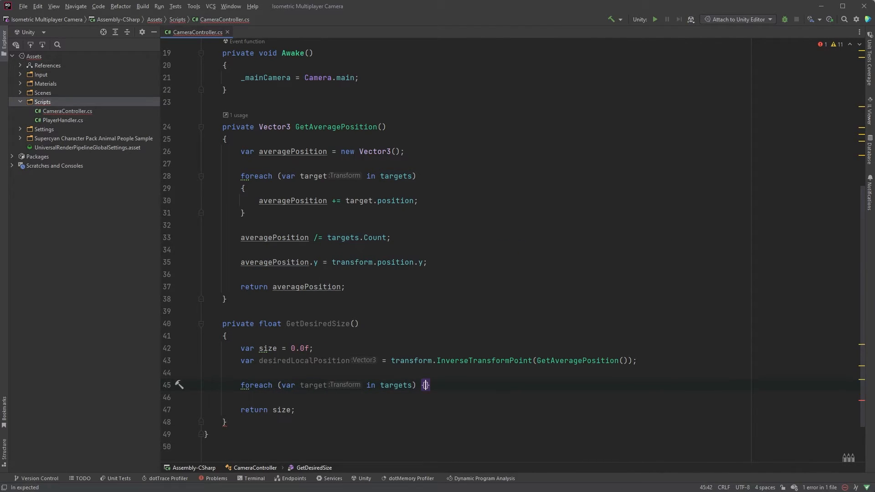
key(Return)
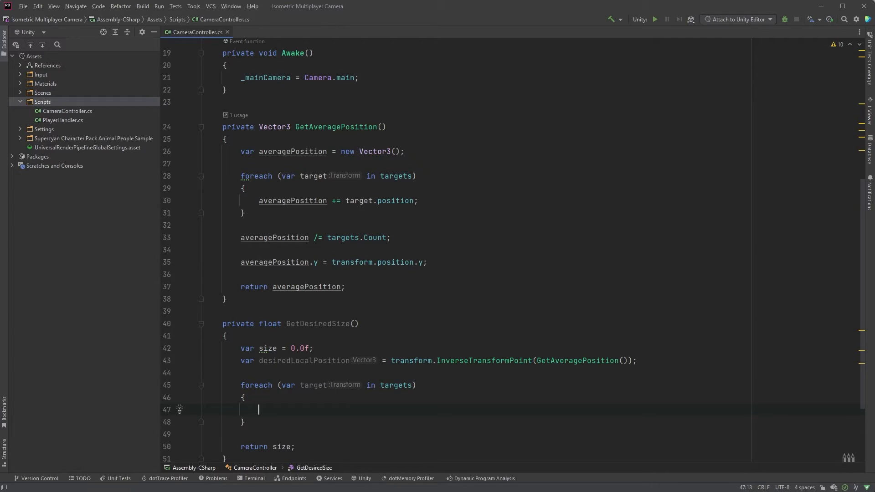
text(var t)
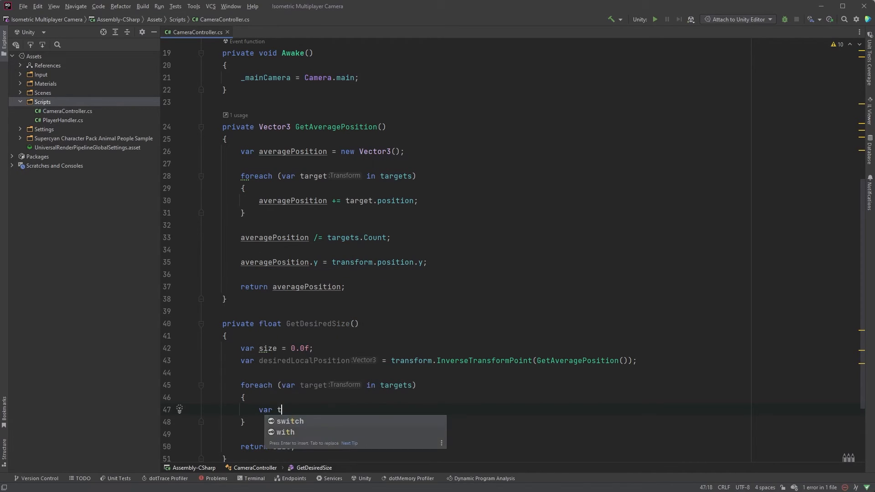
text(argetLocalPos = )
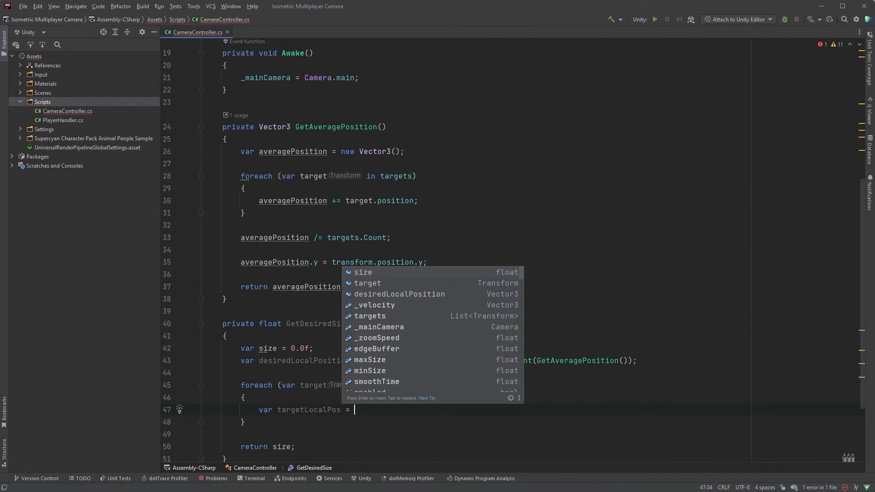
text(transform.Invers)
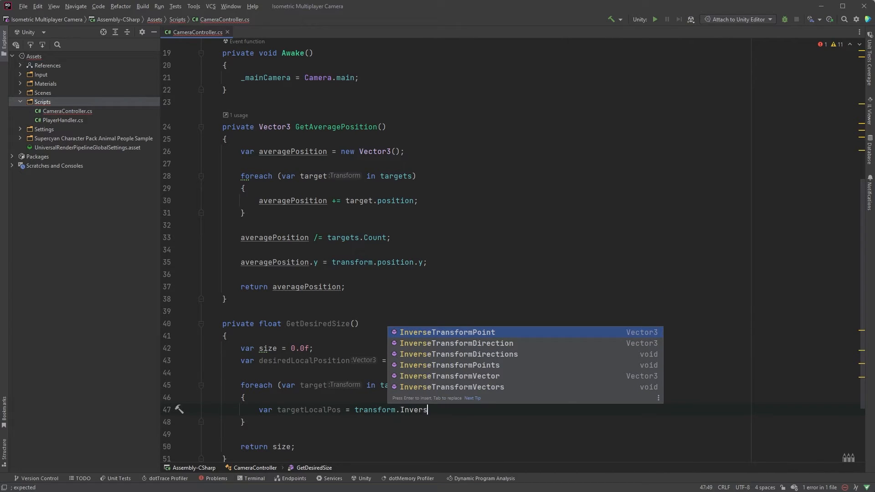
text(e)
key(Return)
text(tar)
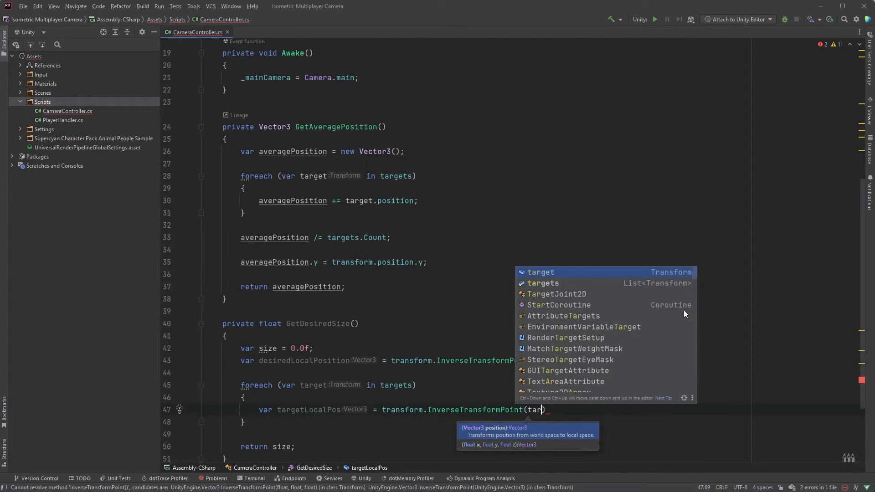
text(get.position);)
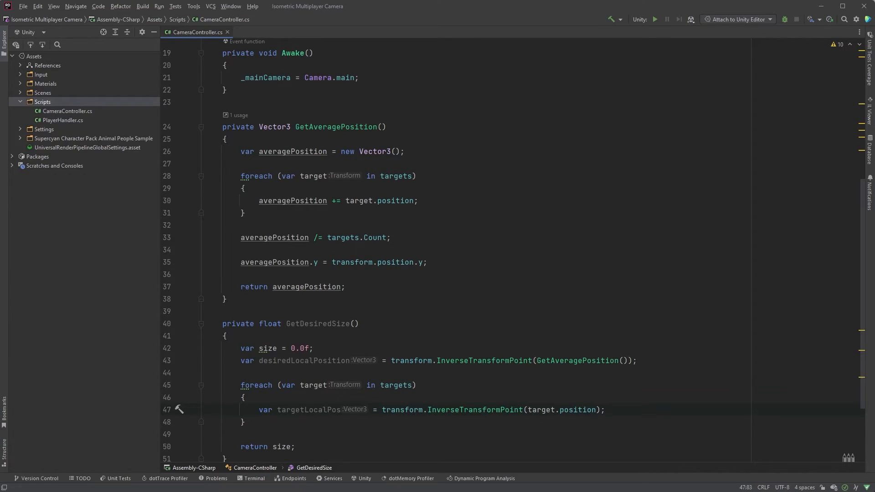
Compute desiredPosToTarget as targetLocalPos minus desiredLocalPosition
key(Return)
text(var desi)
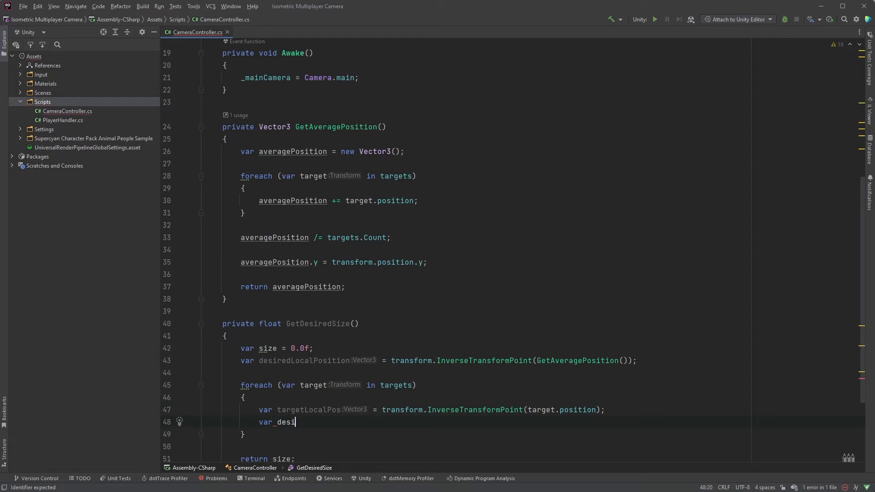
text(redPosToTarget)
text( = targetl)
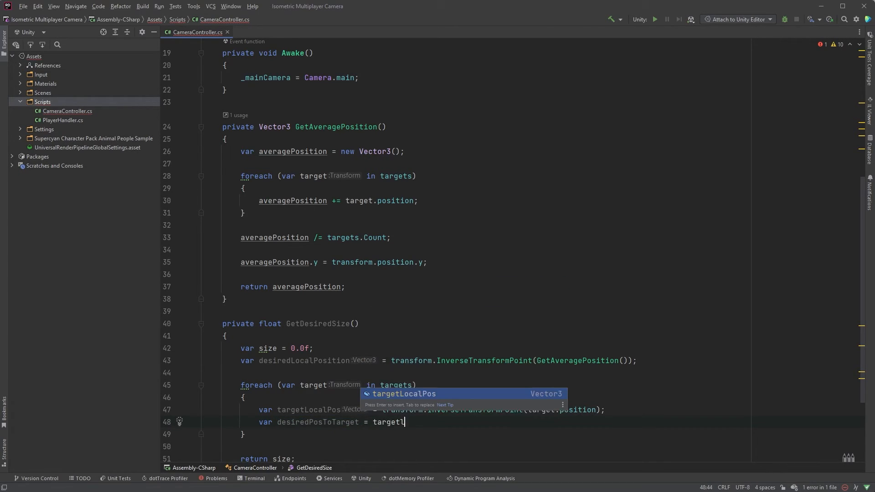
text(oc)
key(Return)
text(- )
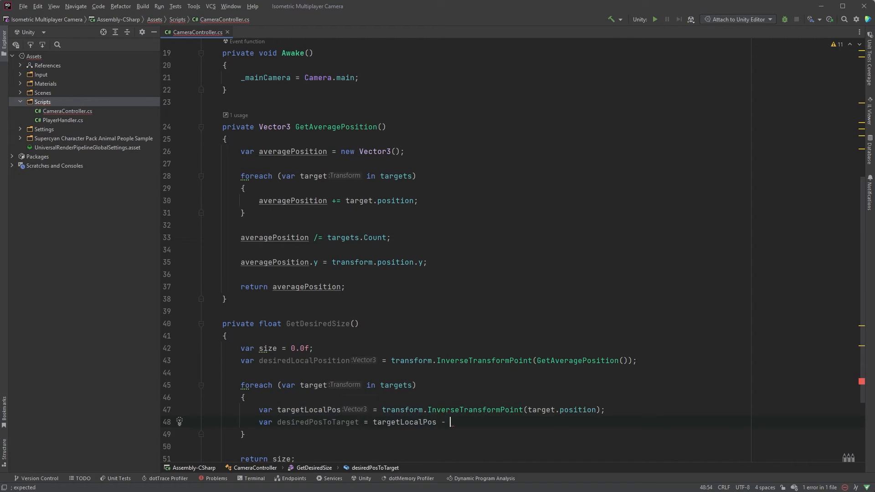
text(desiredL)
key(Return)
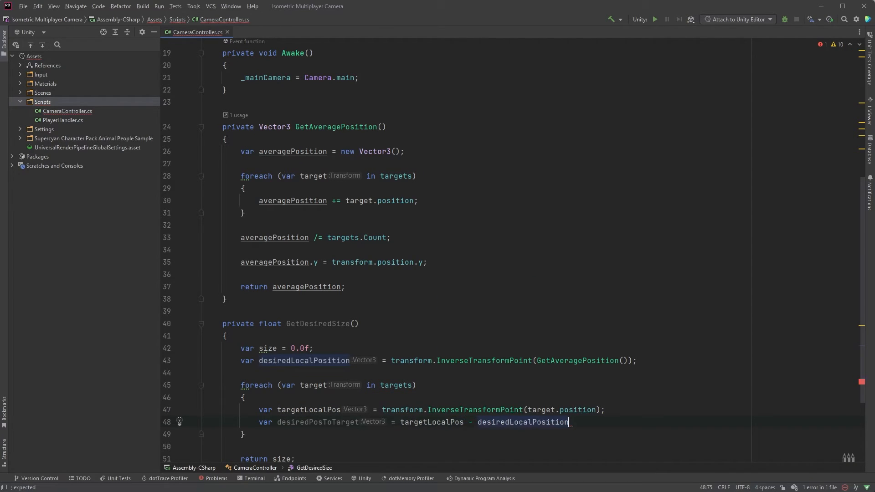
text(;)
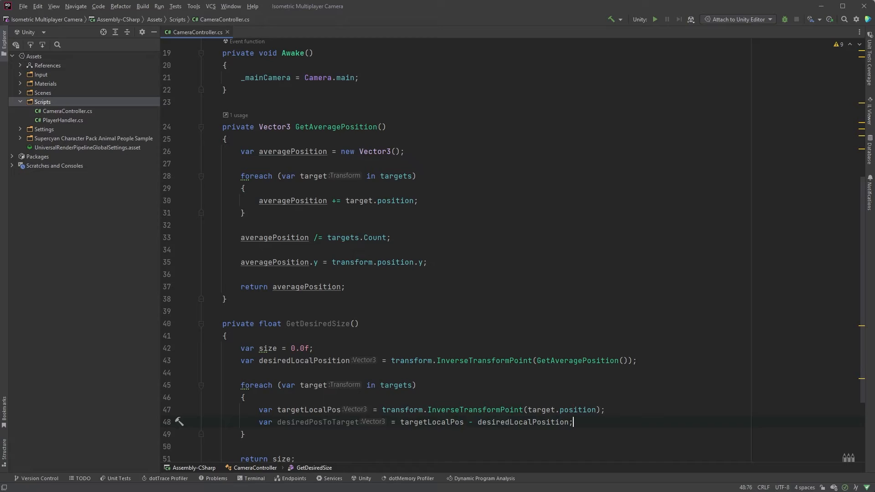
scroll(437, 246, down, 3)
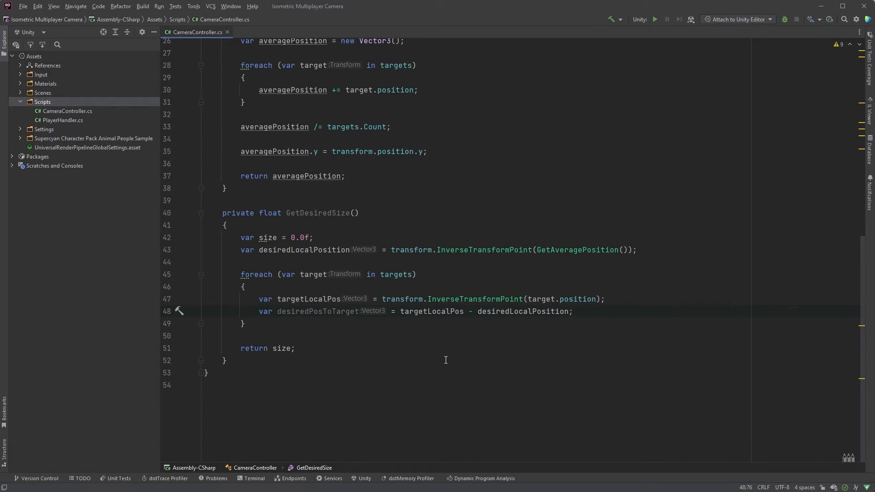
Set size = Mathf.Max(size, Mathf.Abs(desiredPosToTarget.y), ...) with arguments on separate lines
key(Return)
key(Return)
text(size = Ma)
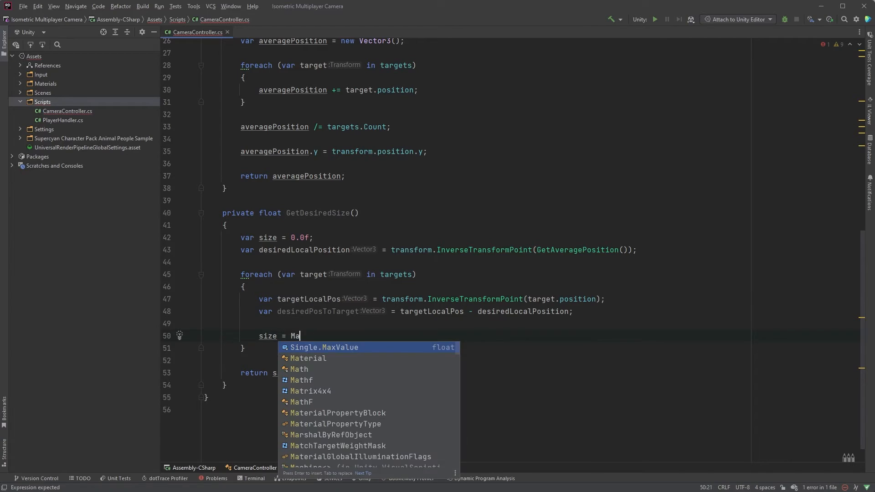
text(thf.M)
key(Return)
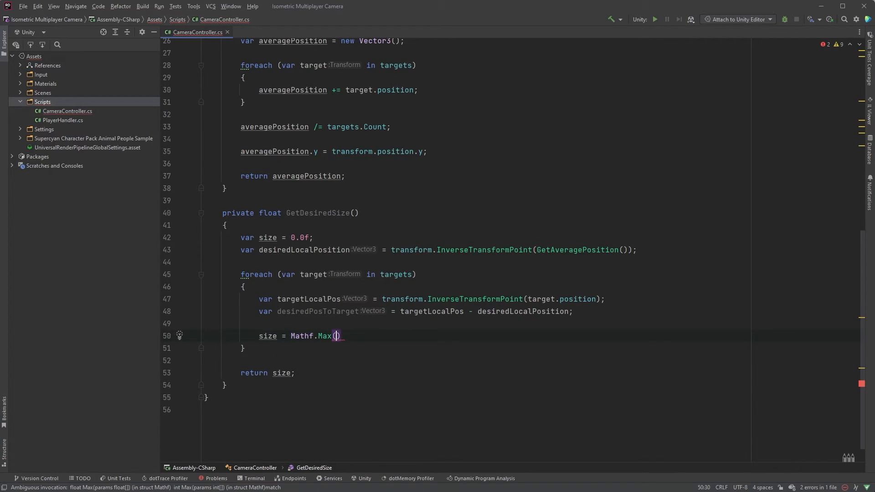
key(Return)
text(size)
key(Escape)
text(,)
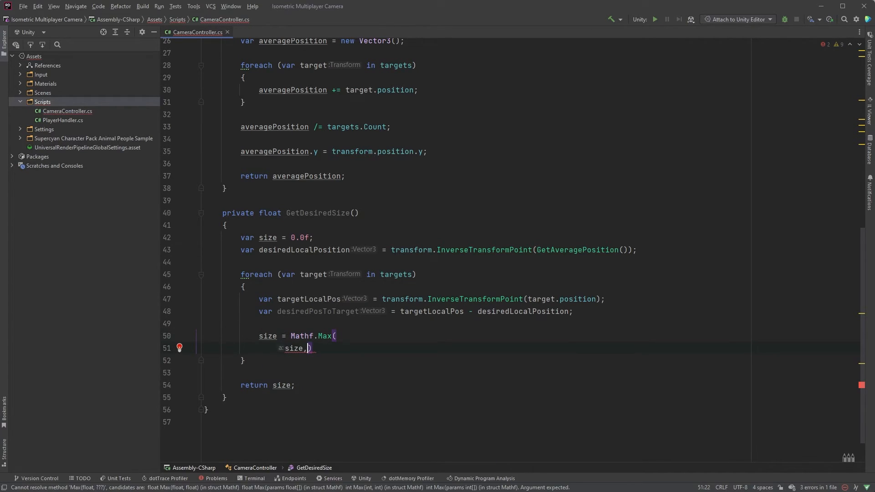
key(Return)
text(Mathf.Ab)
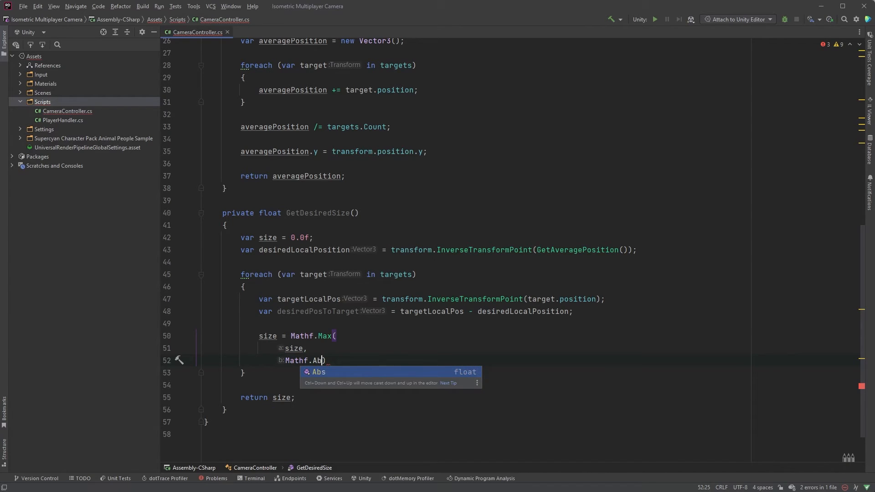
key(Return)
text(desired)
key(Down)
key(Return)
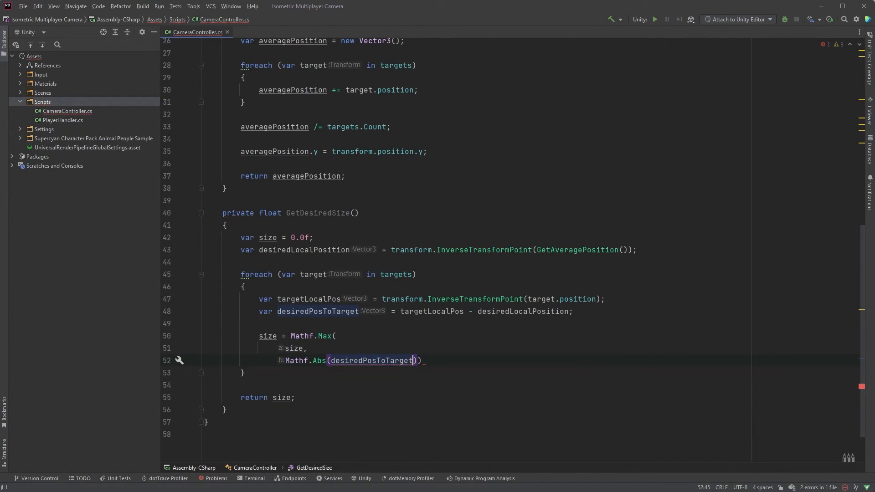
text(.y)
key(Return)
text())
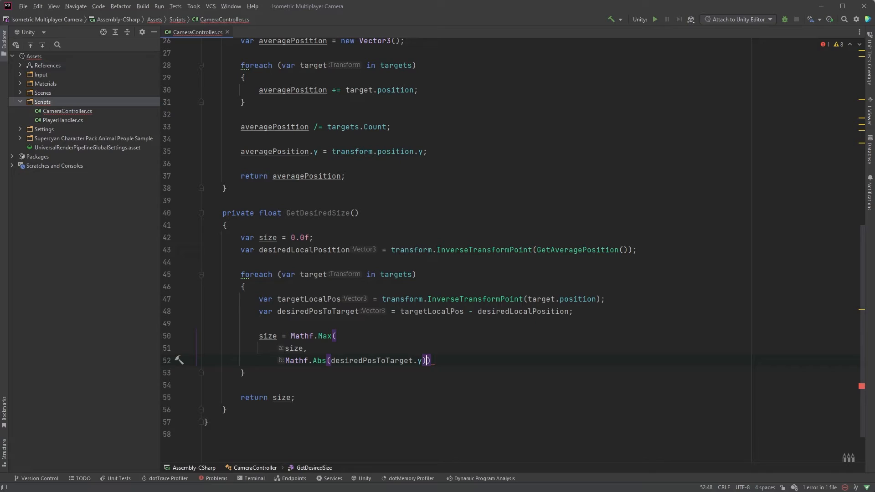
text(,)
Add third argument Mathf.Abs(desiredPosToTarget.x) / _mainCamera.aspect and review the Mathf docs
key(Return)
text(Mathf.Ab)
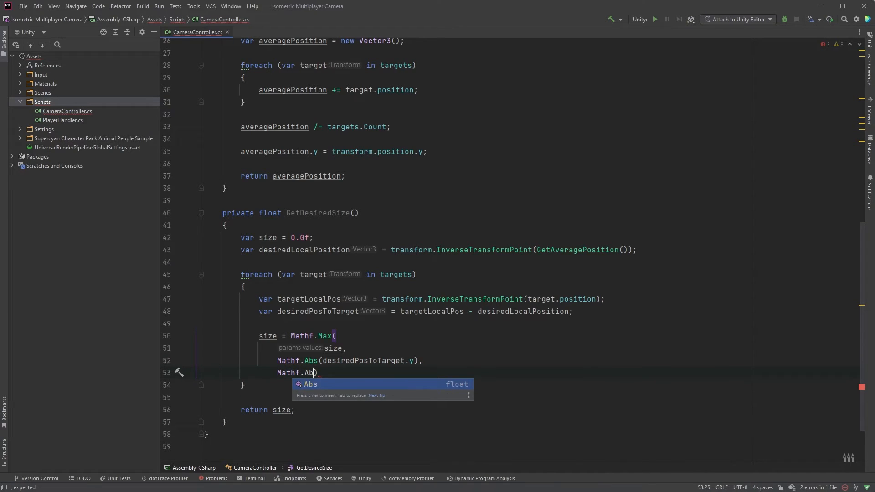
key(Return)
text(desire)
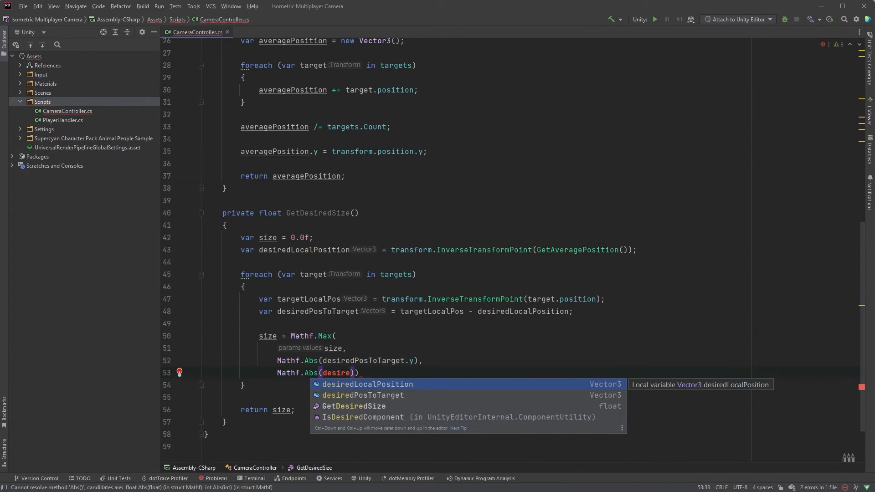
key(Down)
key(Return)
text(.x)
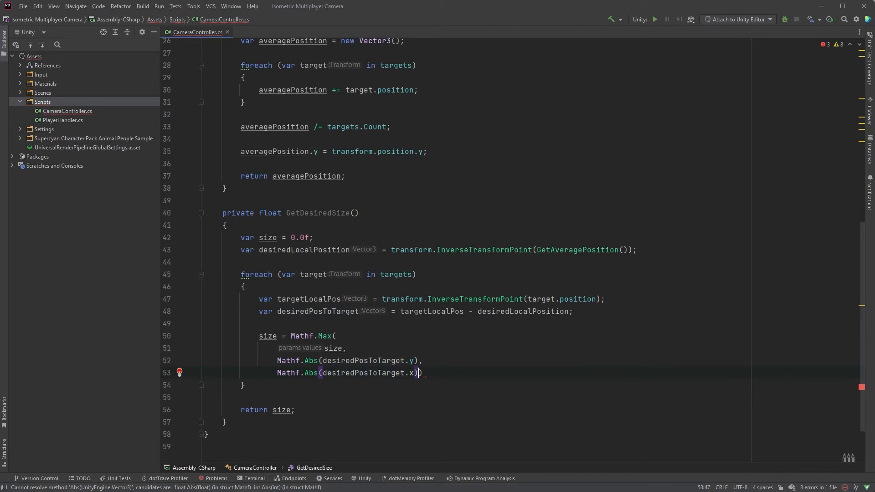
text() / _main)
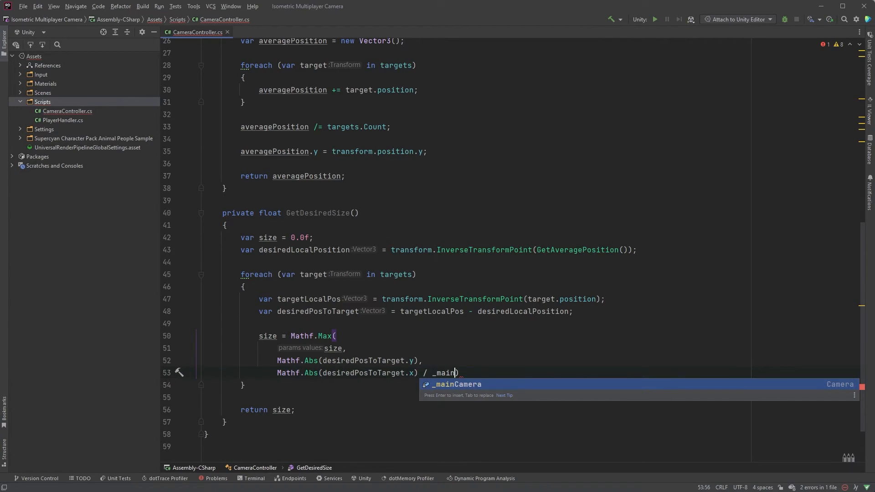
key(Return)
text(.aspect);)
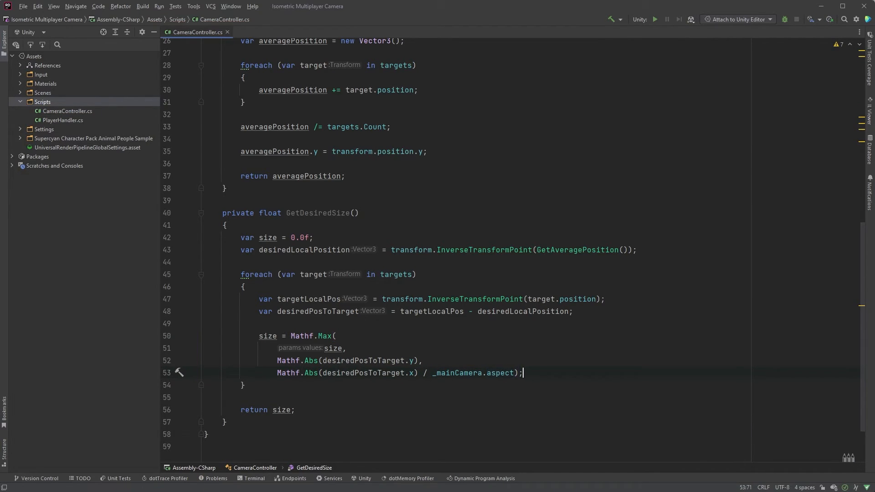
drag(277, 360, 318, 361)
mouse_move(311, 360)
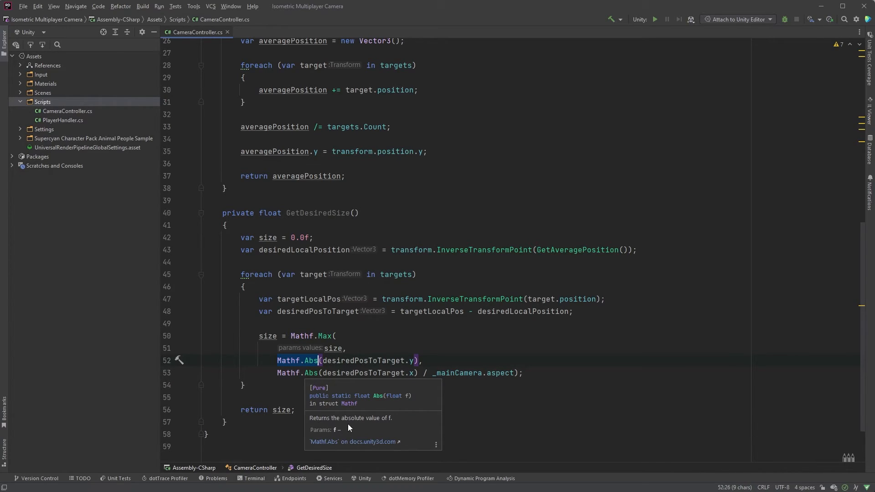
drag(290, 335, 333, 336)
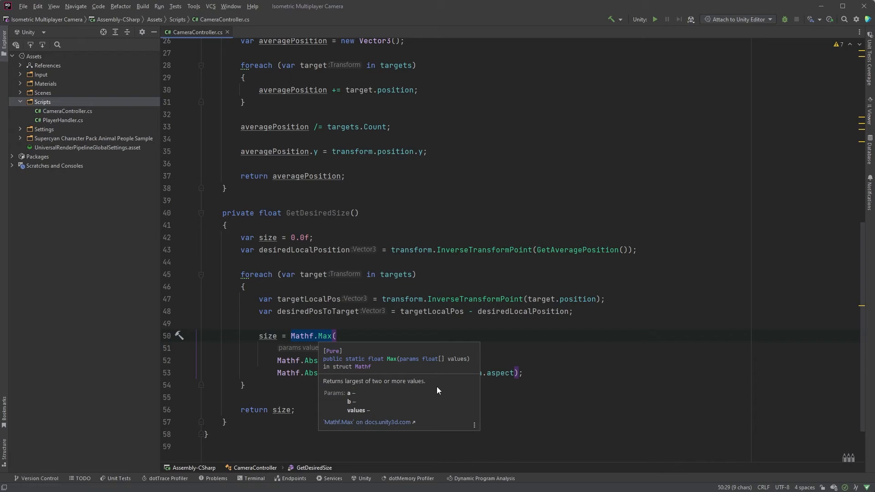
Make GetDesiredSize return size + edgeBuffer and save the script
click(360, 407)
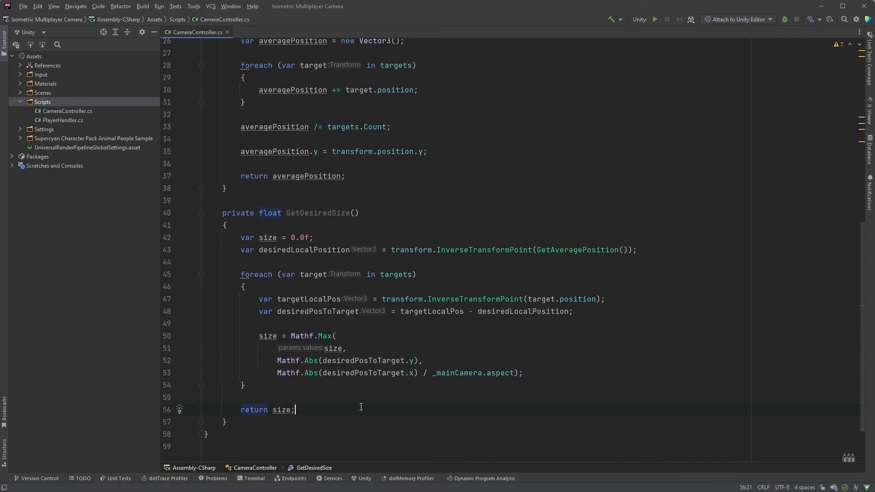
text(+ ed)
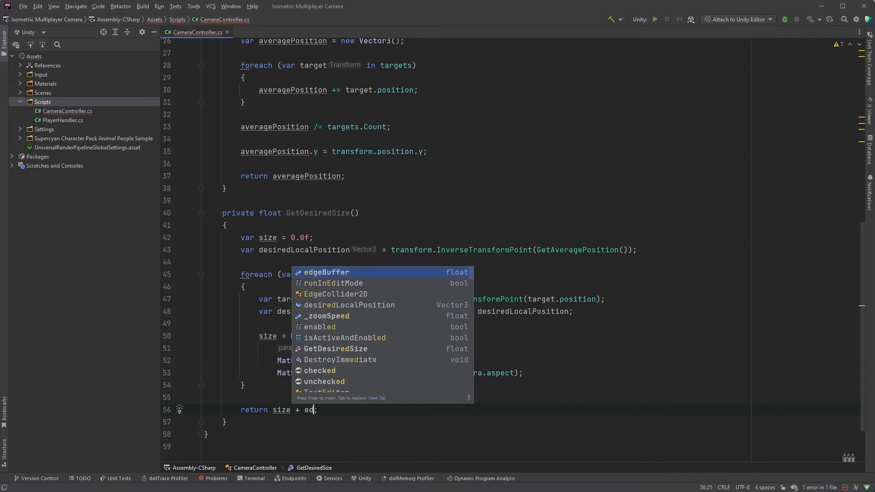
key(Return)
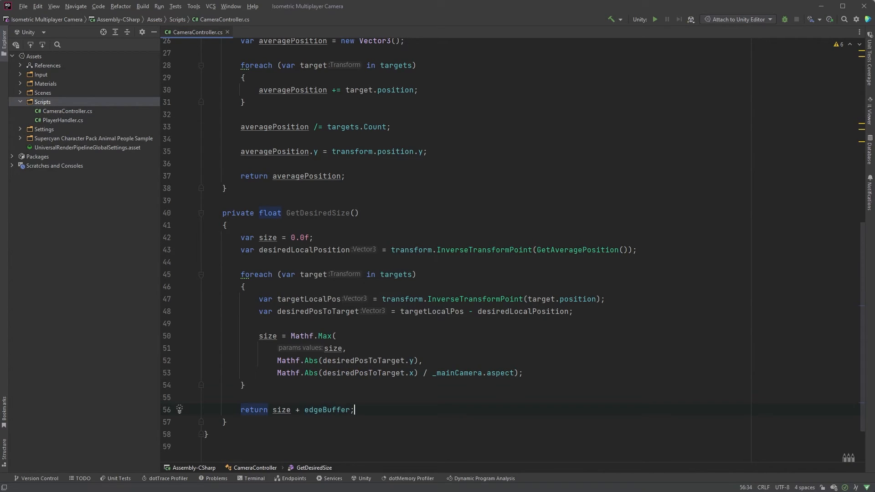
key(ctrl+s)
Wrap the return in Mathf.Clamp(size + edgeBuffer, minSize, maxSize)
drag(272, 411, 347, 409)
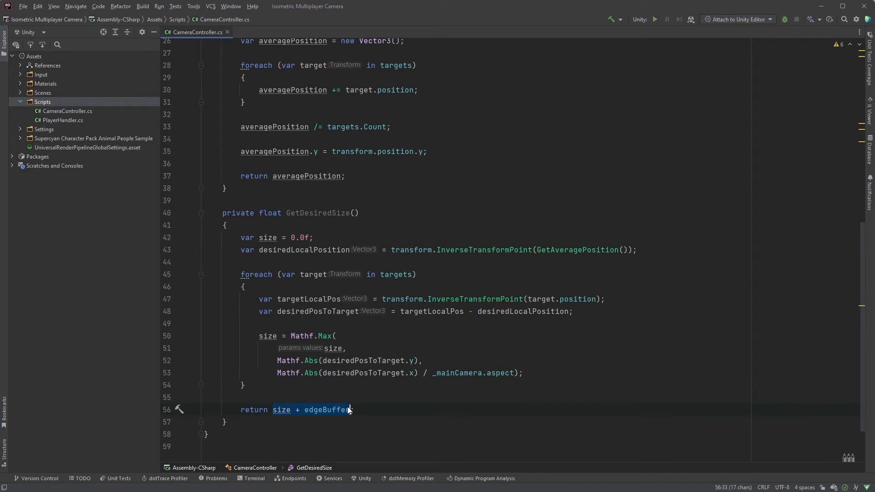
text(Mathf.)
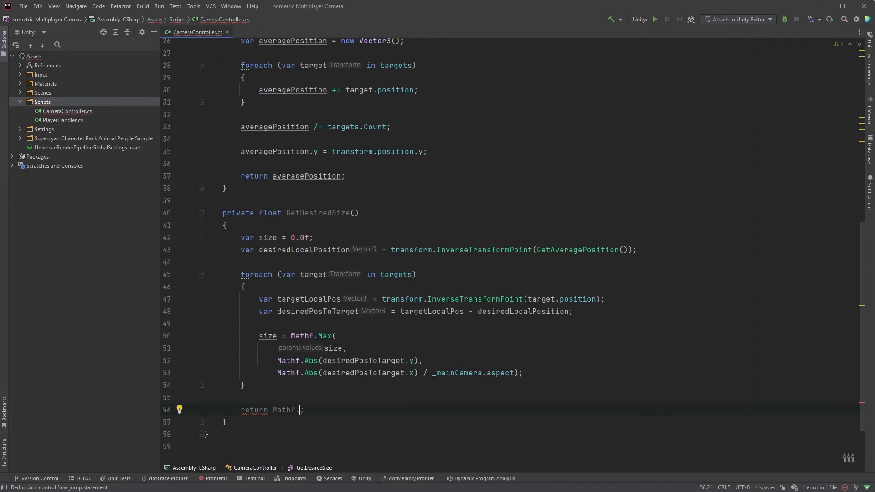
text(cla)
key(Return)
text(size + edgeBuffer)
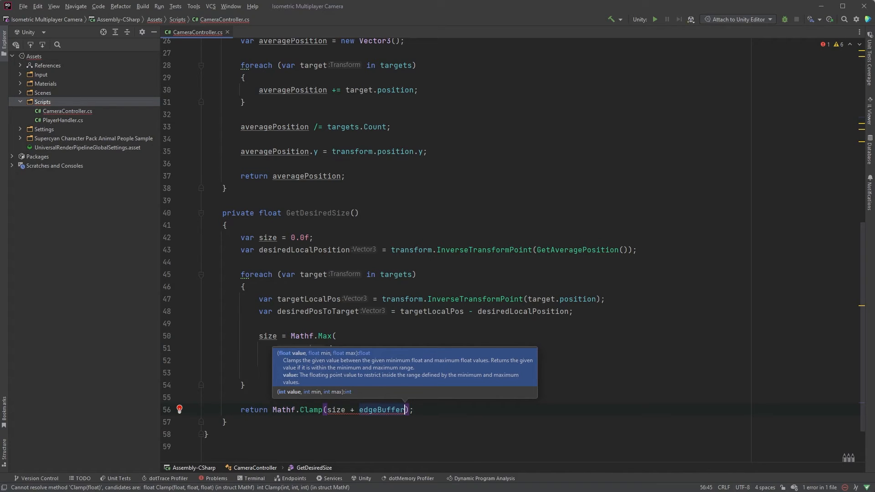
text(, minS)
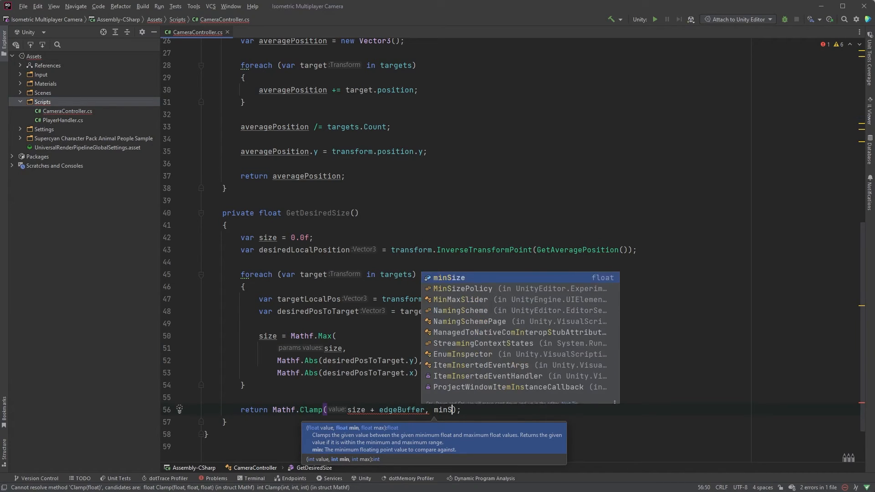
text(i)
key(Return)
text(, maxSi)
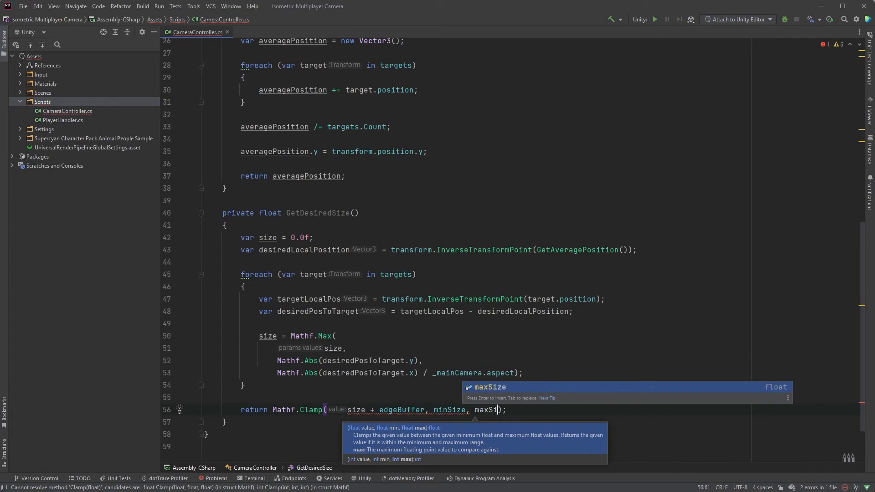
key(Return)
text();)
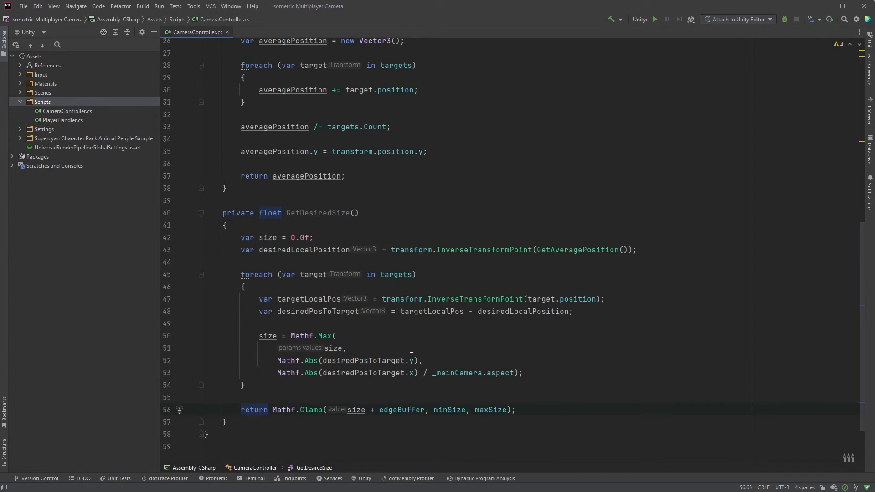
scroll(411, 356, up, 4)
scroll(411, 356, up, 3)
Generate Start() after Awake with transform.position = GetAveragePosition();
click(790, 235)
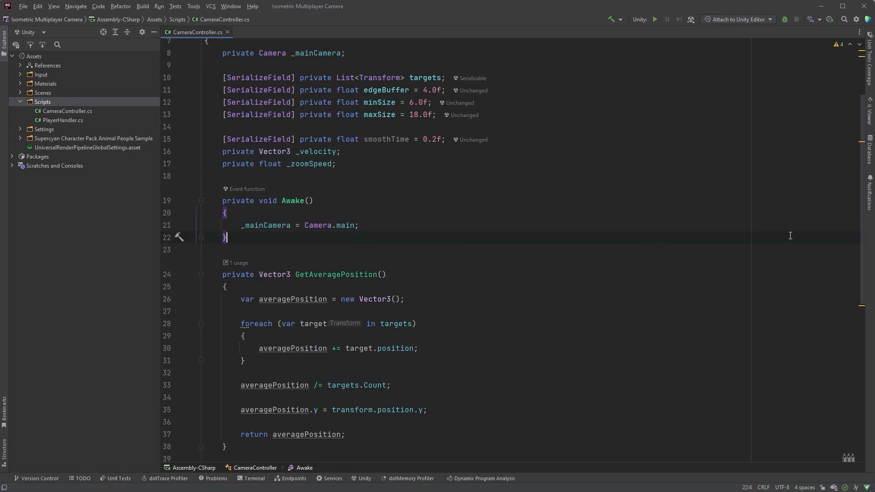
key(Return)
key(Return)
text(star)
key(Return)
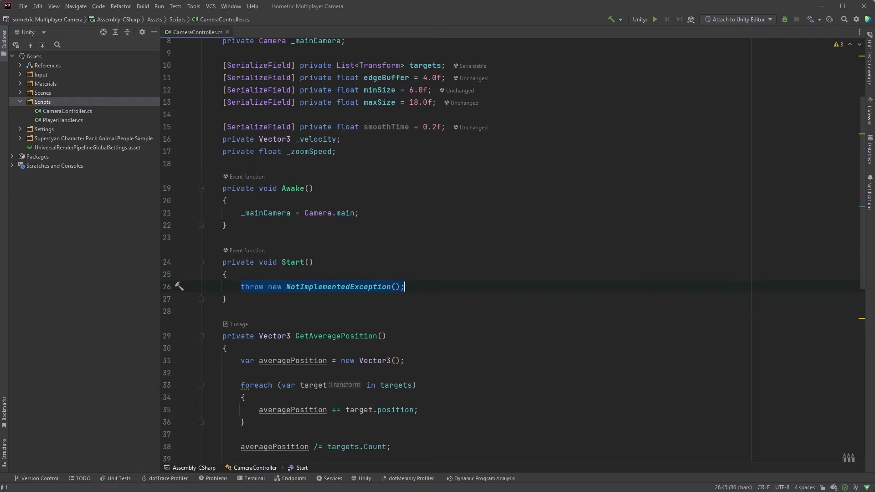
text(tran)
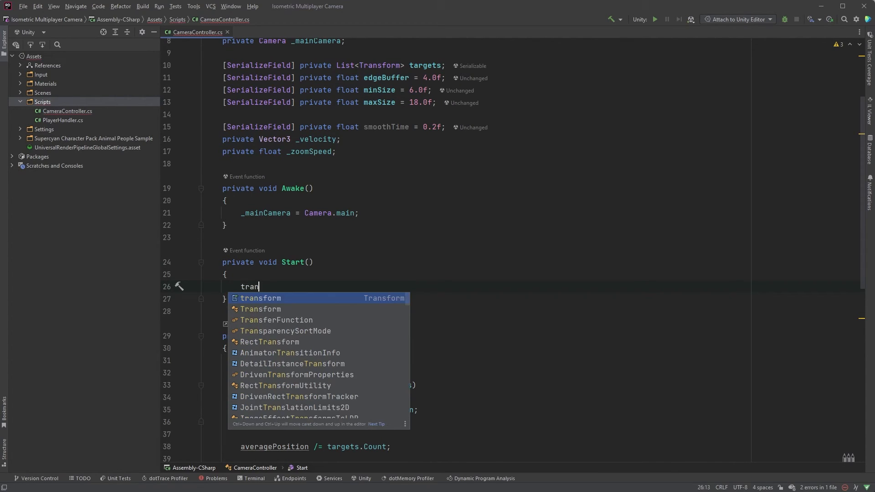
text(sform.position = Get)
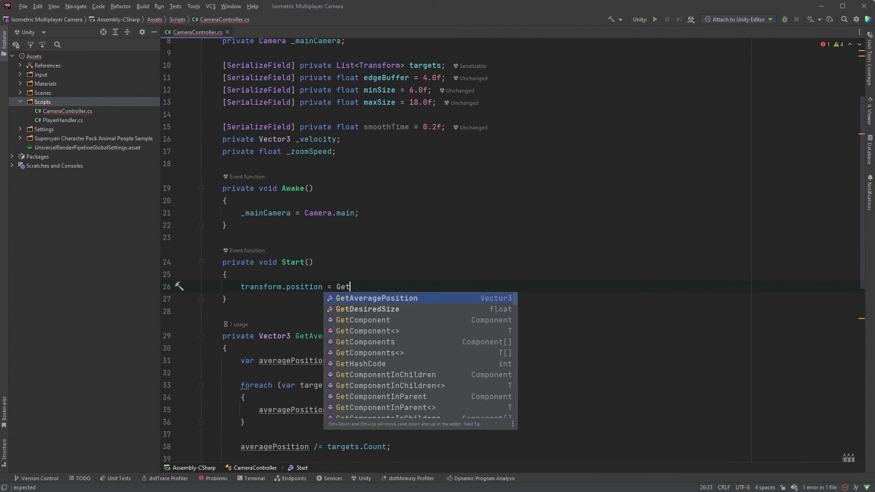
text(A)
key(Return)
text(;)
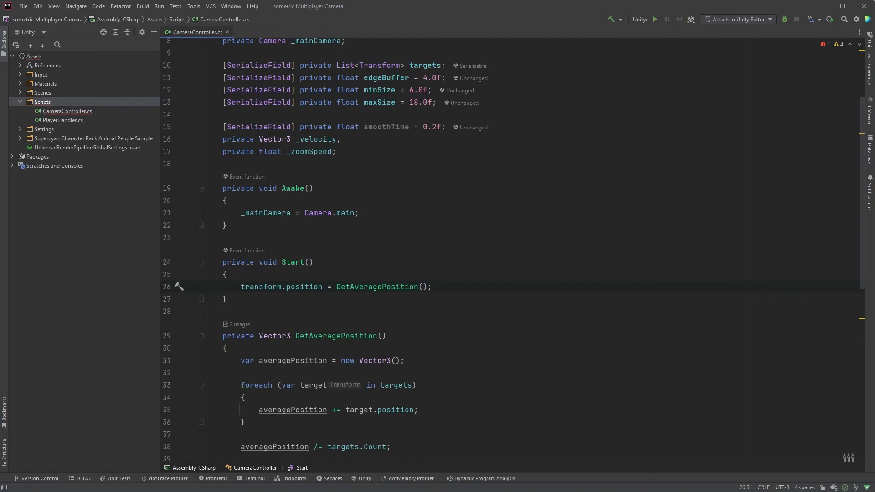
Add _mainCamera.orthographicSize = GetDesiredSize(); as Start's second line
key(Return)
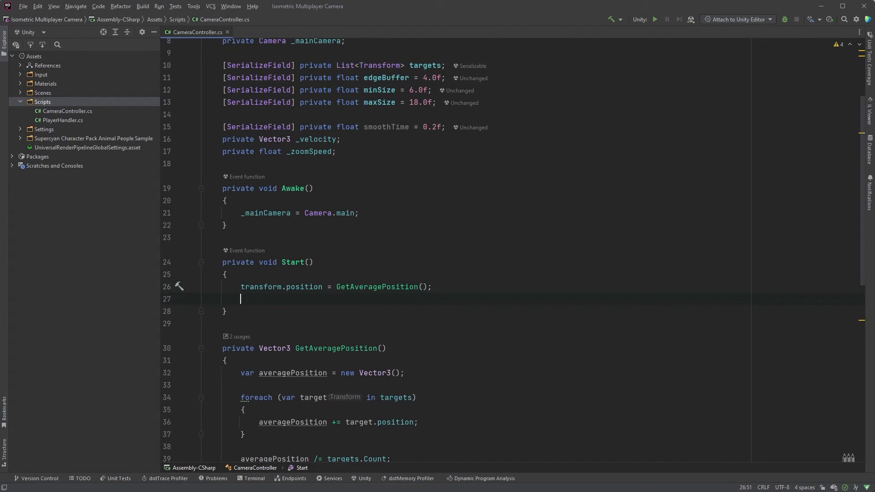
text(_ma)
key(Return)
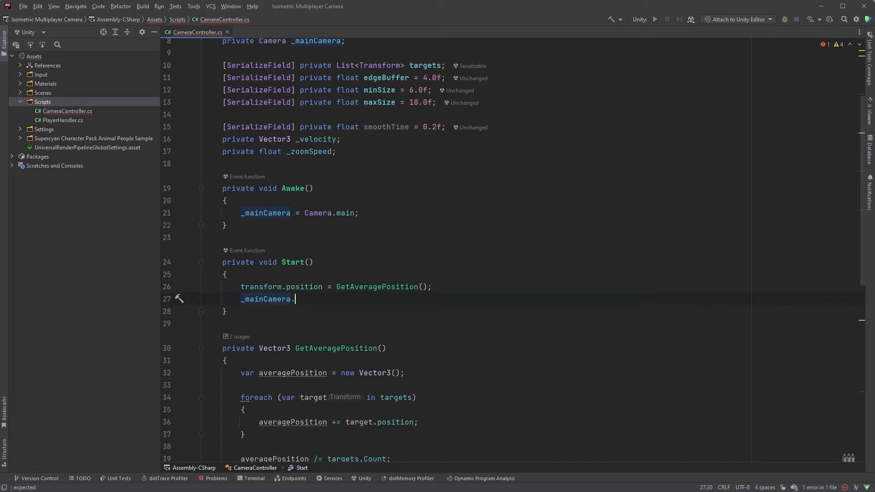
text(.orth)
key(Down)
key(Return)
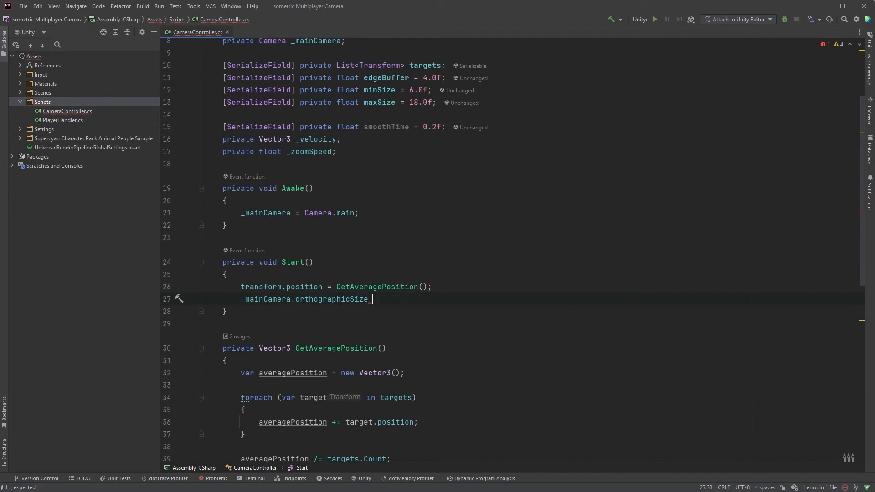
text(= G)
key(Down)
key(Return)
text(;)
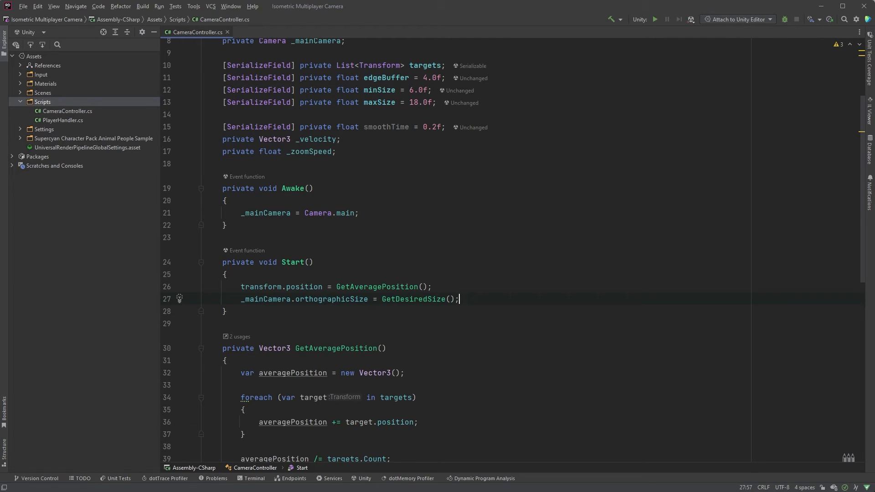
Attach CameraController to the Camera object and add Player 1 to its Targets list
key(alt+Tab)
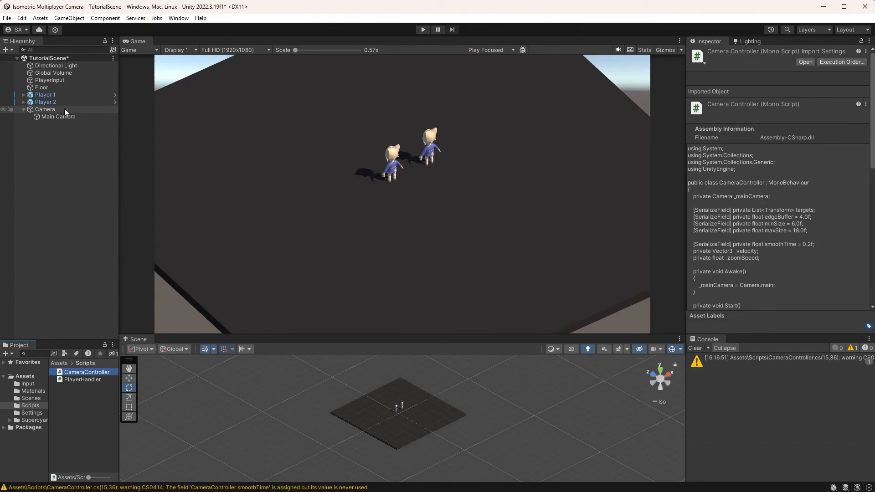
click(64, 108)
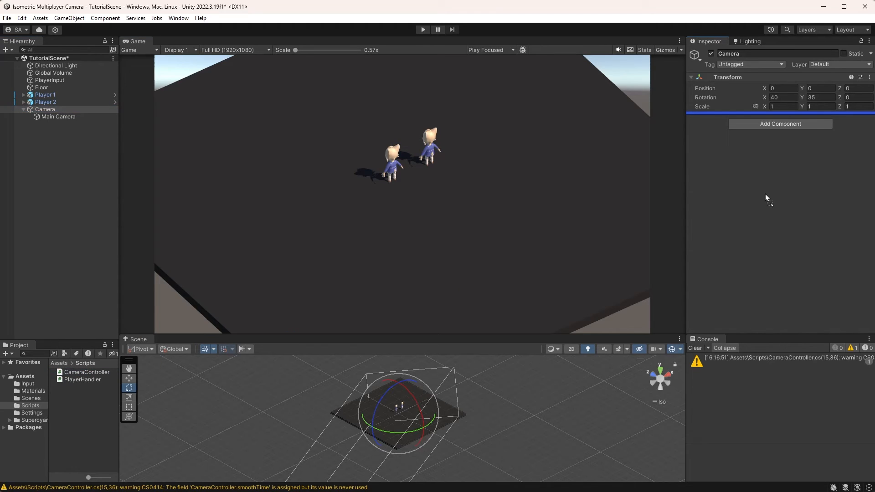
drag(71, 371, 766, 193)
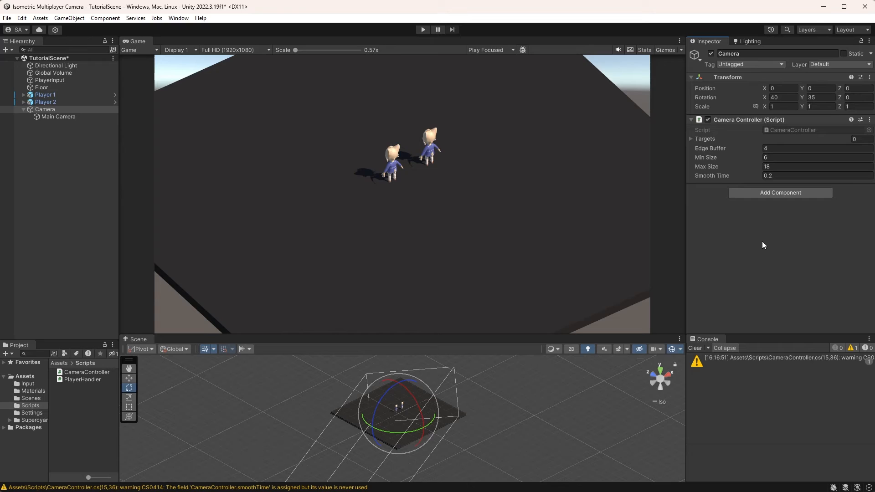
click(691, 138)
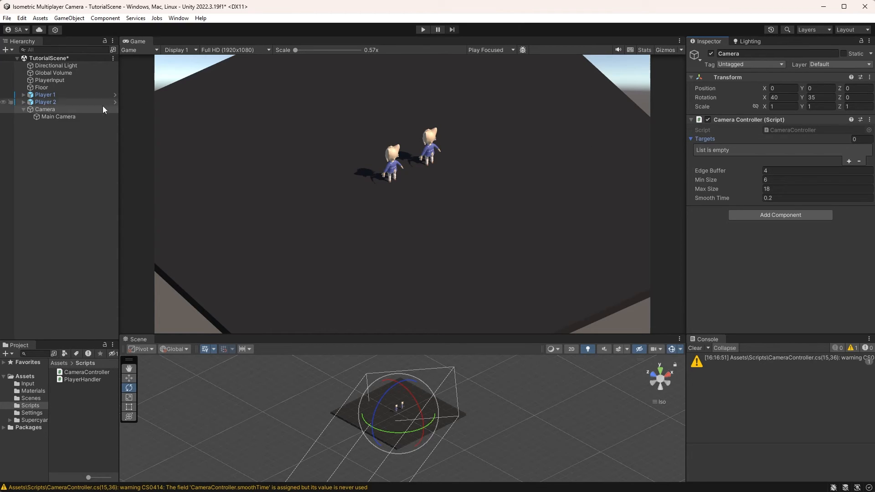
drag(718, 140, 711, 146)
Play the scene and walk both players apart to check the camera reframes them
click(418, 30)
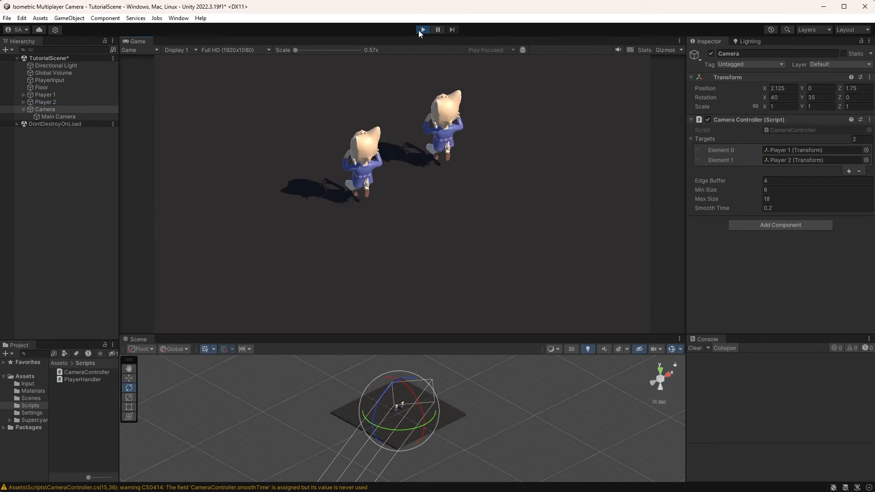
key(a)
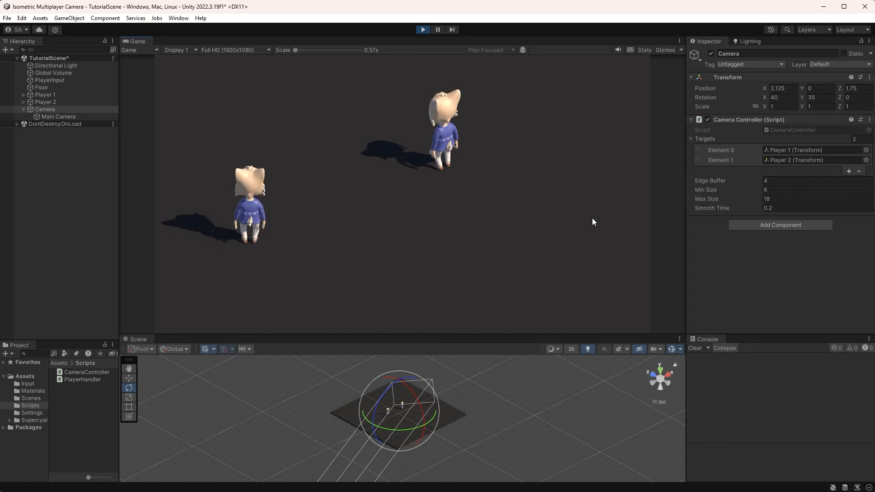
key(Down)
key(Right)
key(Up)
key(s)
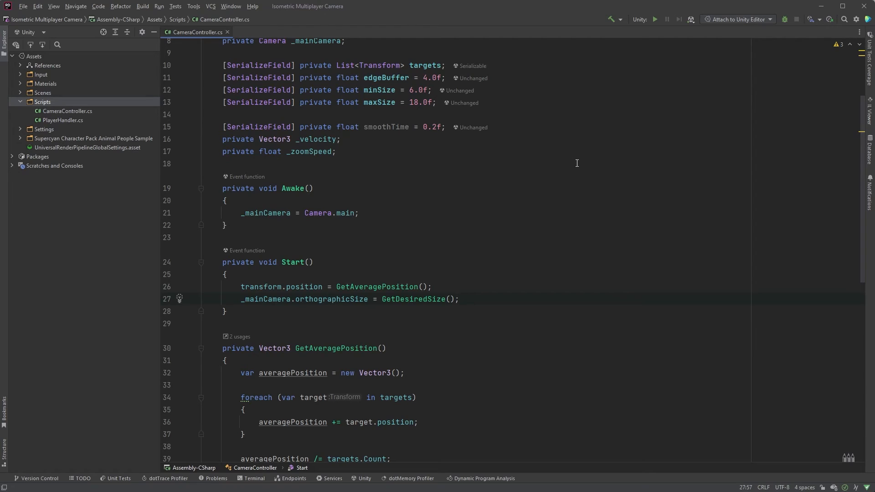
Collapse the helper methods, create an empty SetPosition method and a LateUpdate that calls SetPosition()
click(202, 349)
click(202, 385)
scroll(325, 303, down, 1)
click(326, 303)
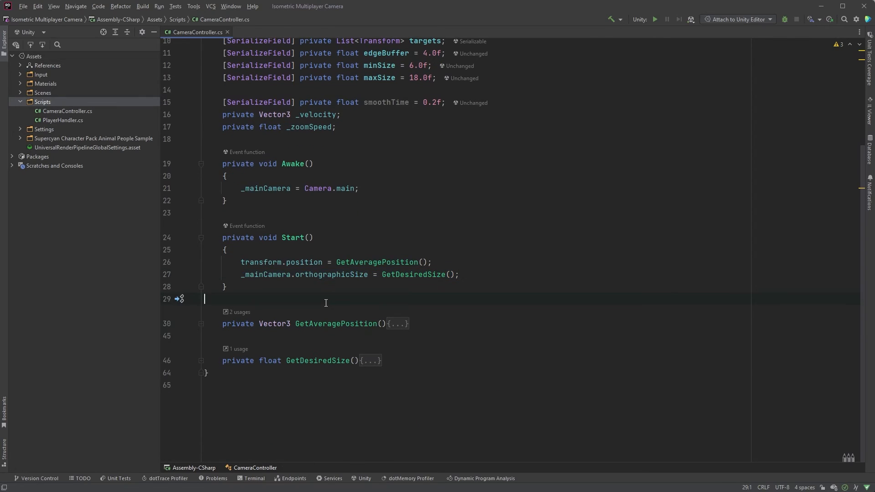
key(Return)
text(private void)
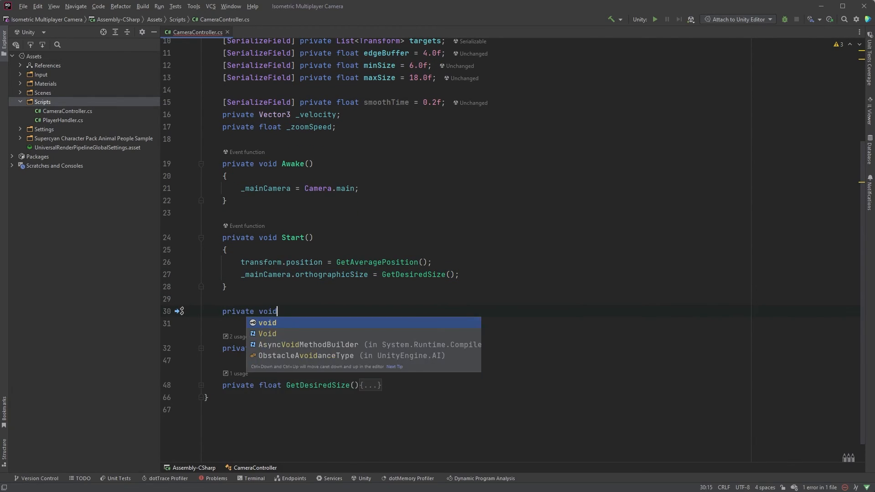
text( SetPosition() {)
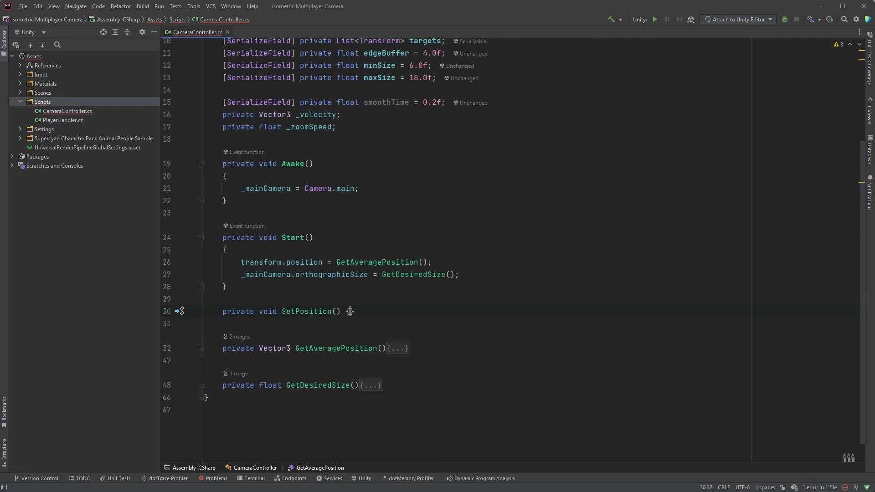
key(Return)
key(Up)
key(Return)
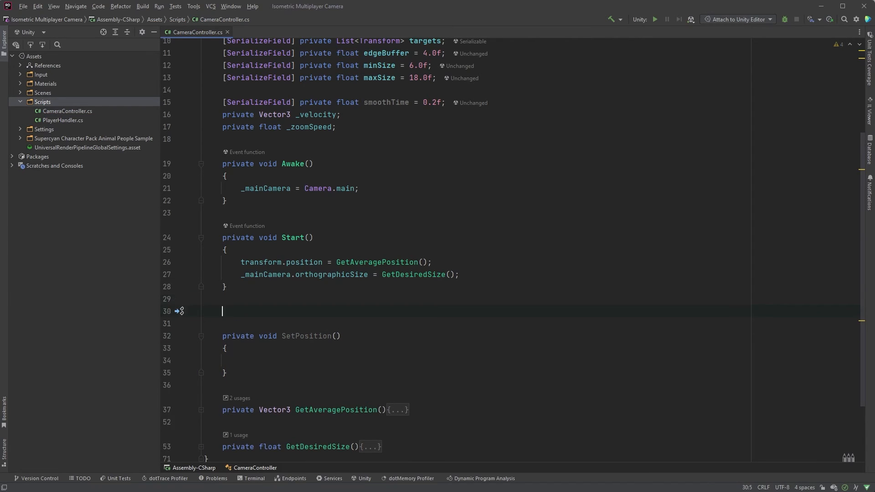
text(Late)
key(Return)
text(SetP)
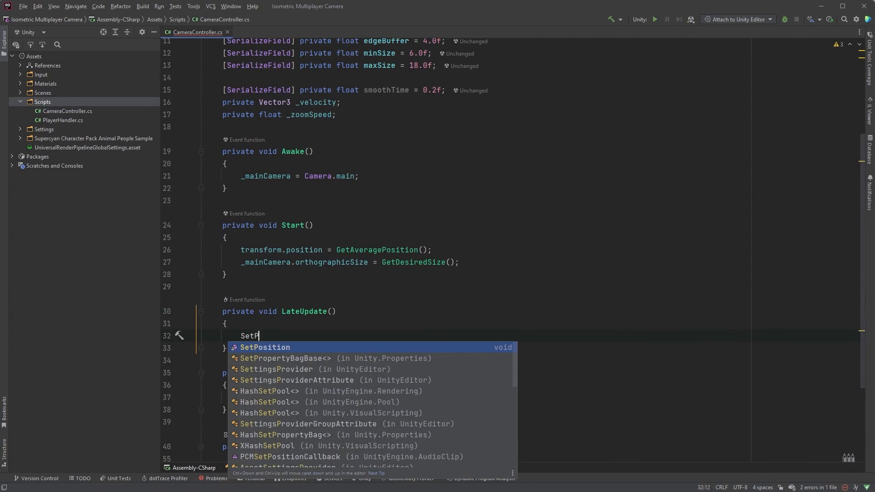
key(Return)
scroll(326, 298, down, 2)
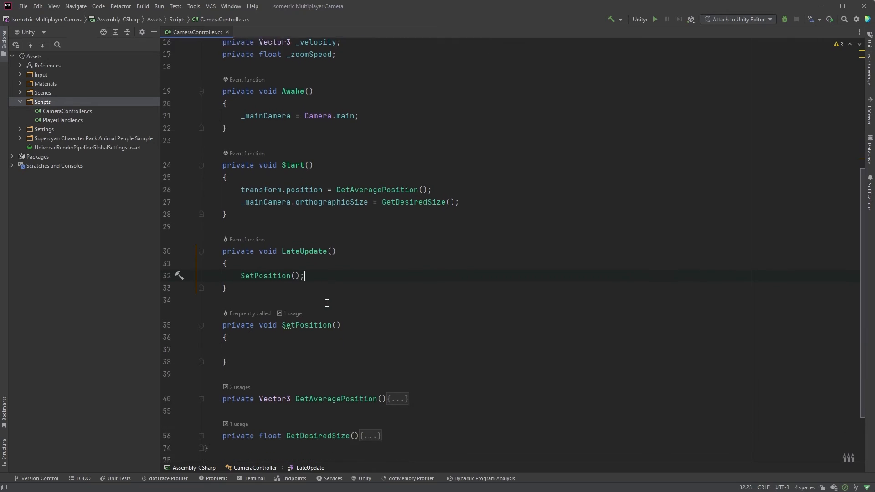
text(tra)
Set transform.position = Vector3.SmoothDamp(transform.position, GetAveragePosition(), ref _velocity, smoothTime) in SetPosition
key(Return)
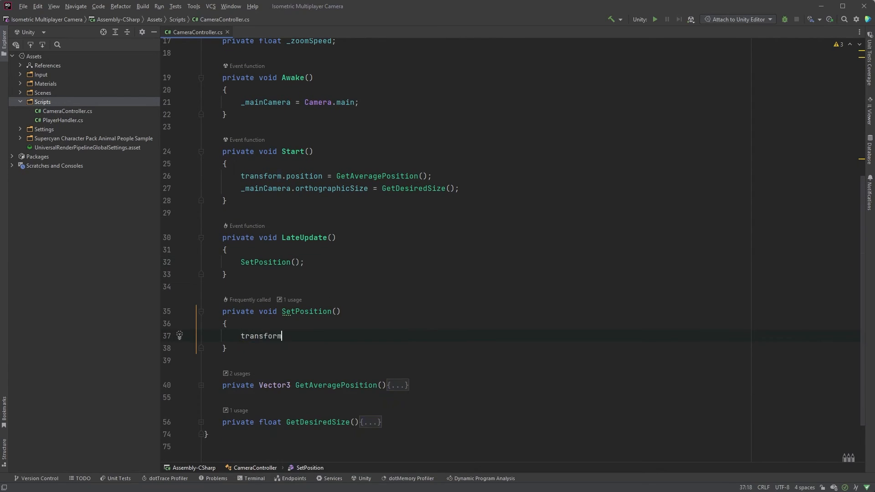
text(.po)
key(Return)
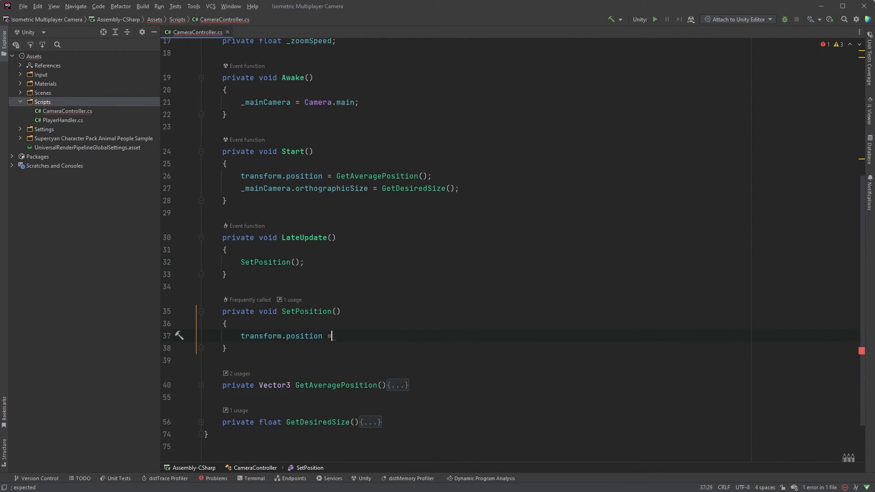
text( Vector3.)
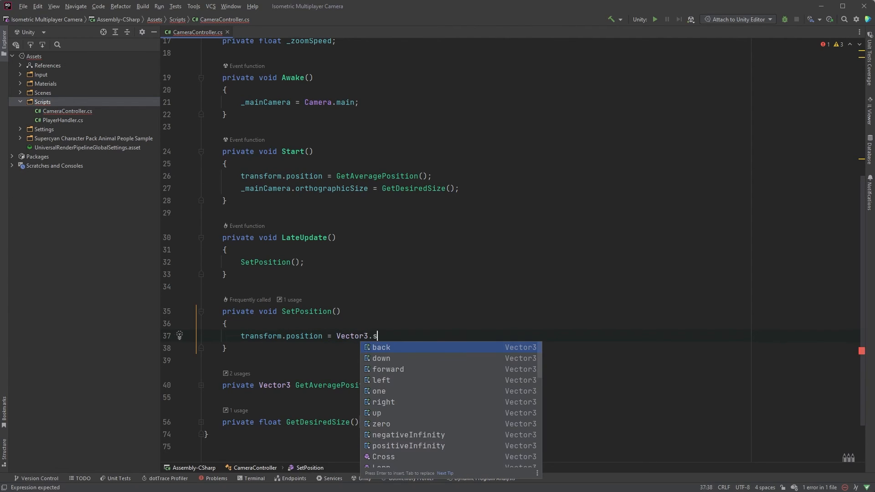
text(smo)
key(Return)
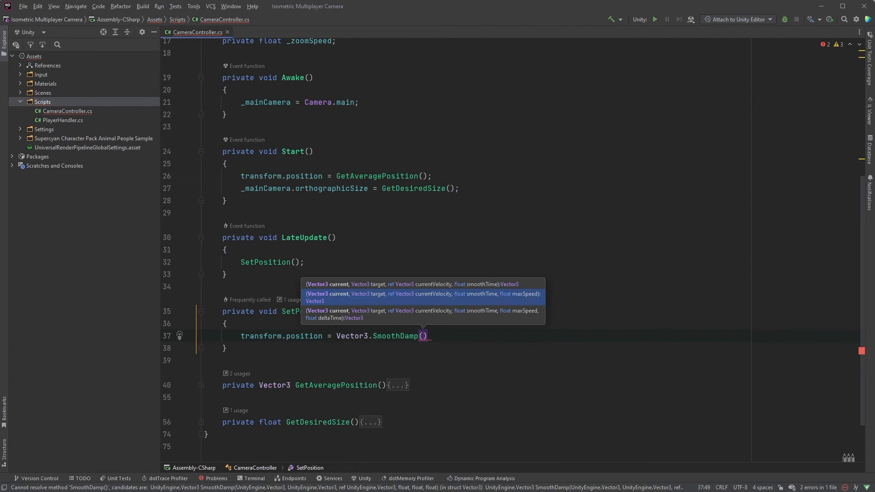
text(transfo)
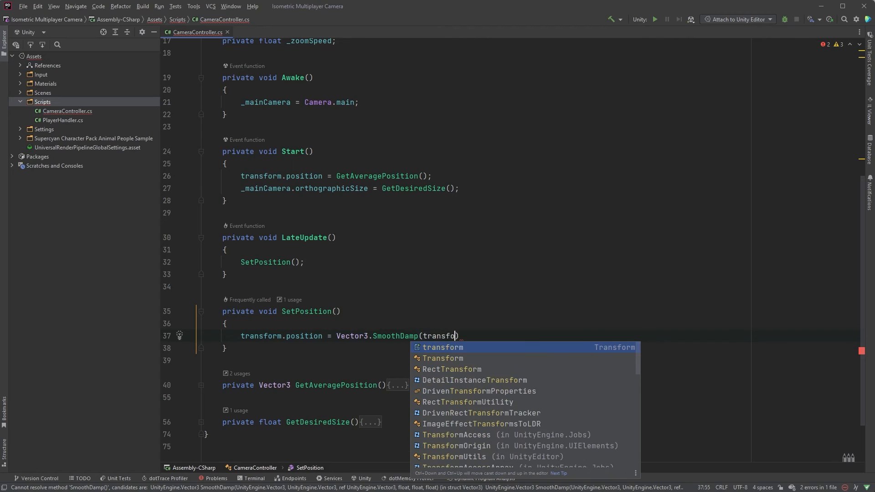
text(rm.position, Get)
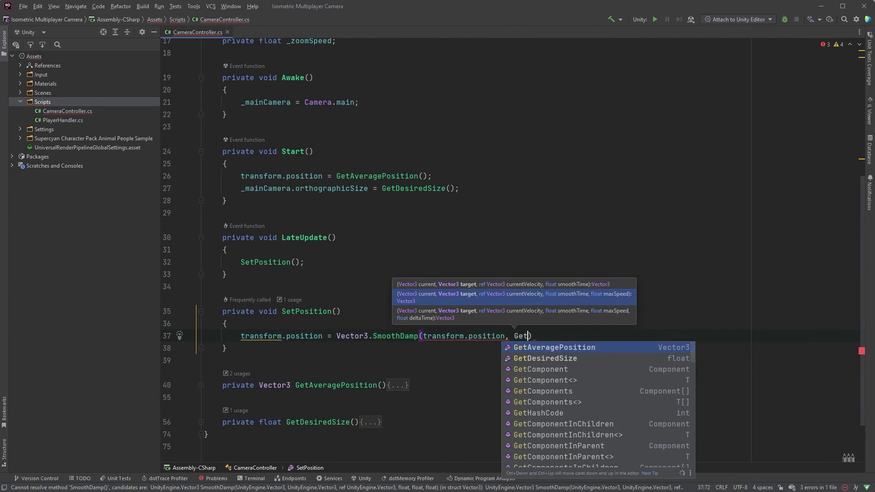
text(A)
key(Return)
text(ragePosition()
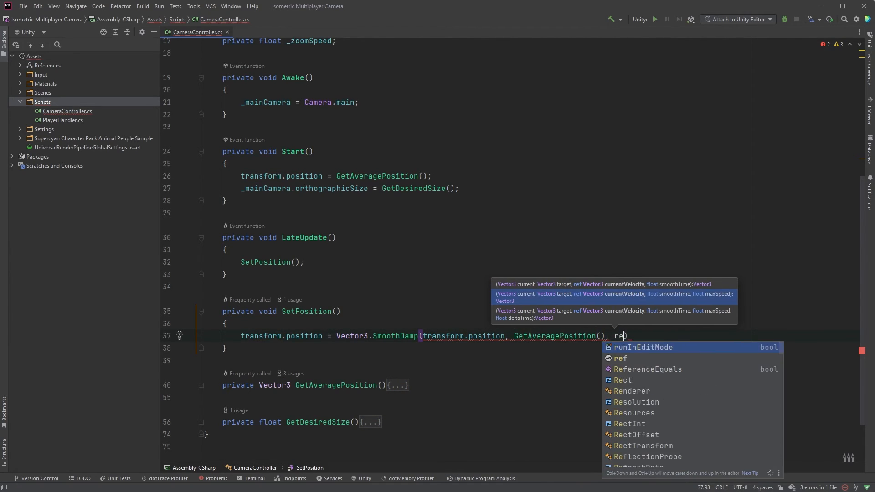
text(ef velo)
key(Return)
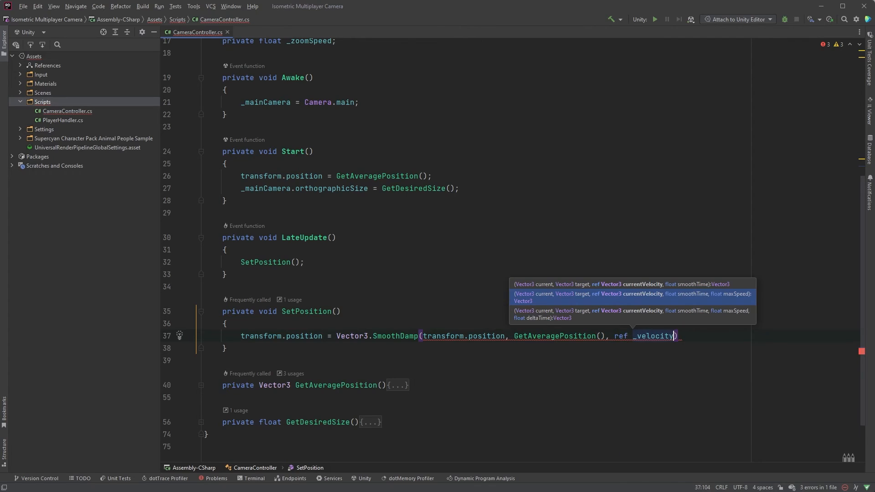
text(, smo)
key(Return)
text(;)
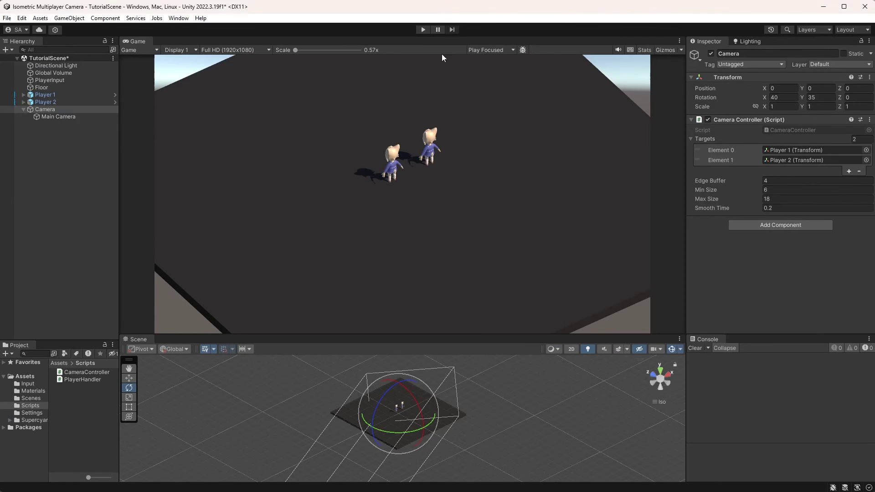
click(424, 29)
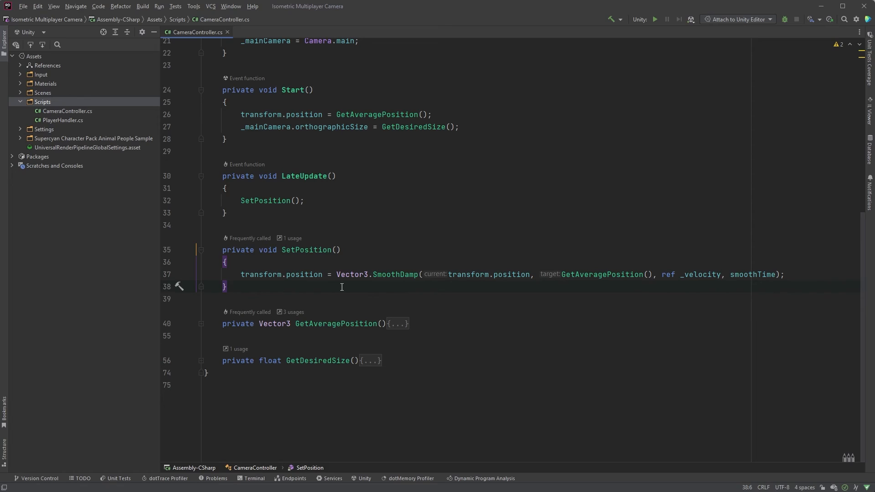
Create an empty SetSize method and call SetSize() under SetPosition() in LateUpdate
key(Return)
key(Return)
text(private void Se)
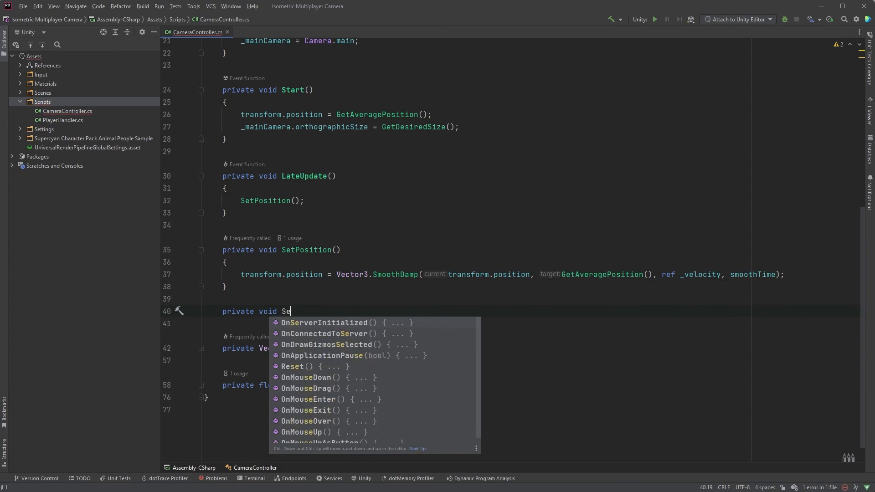
text(tSize()
key(Return)
scroll(444, 259, down, 2)
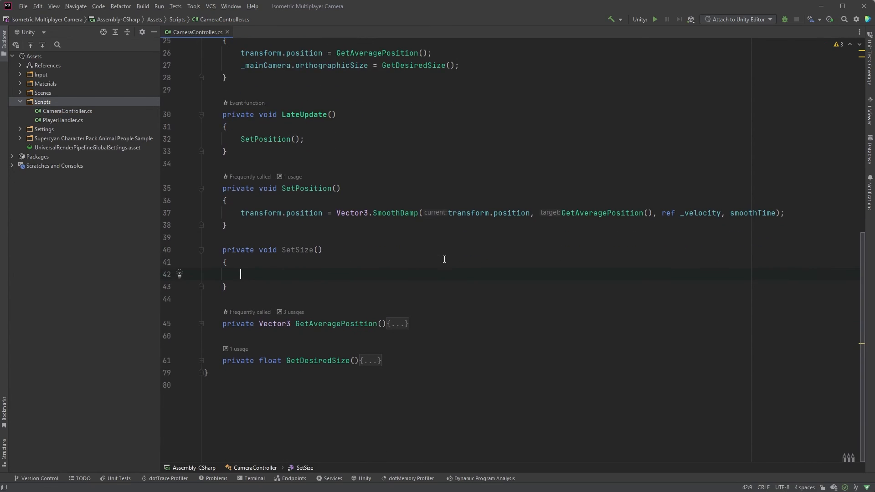
click(345, 146)
key(Return)
text(SetS)
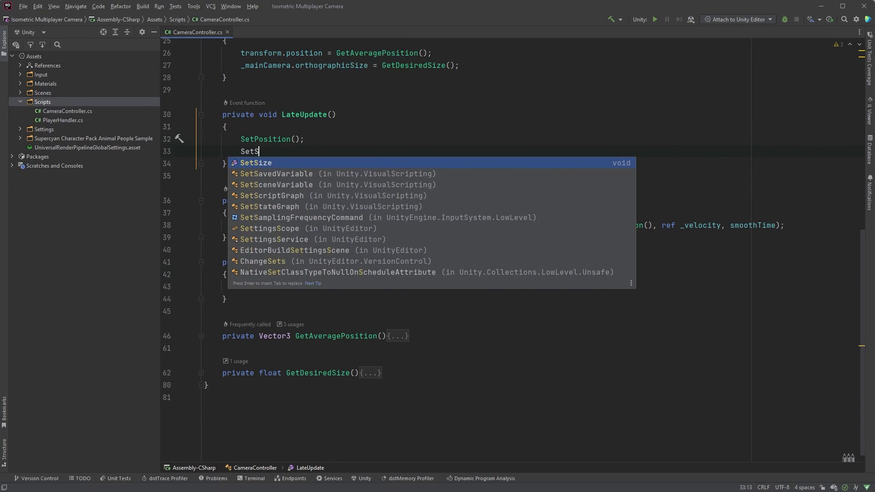
key(Return)
text(;)
scroll(411, 212, down, 1)
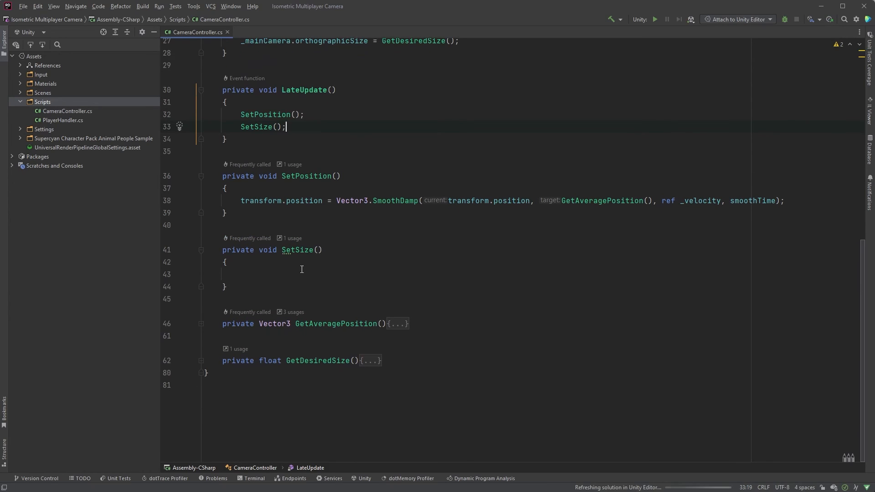
text(_main)
Set _mainCamera.orthographicSize = Mathf.SmoothDamp(orthographicSize, GetDesiredSize(), ref _zoomSpeed, smoothTime) in SetSize
key(Return)
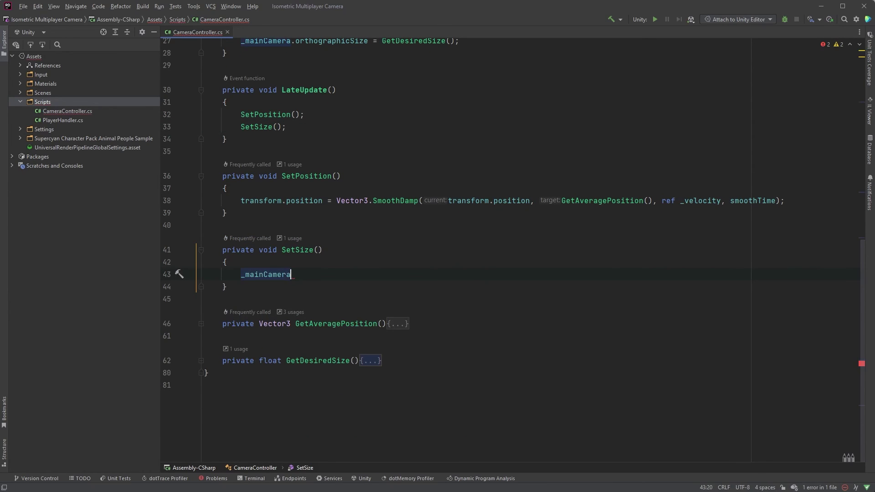
text(.ort)
key(Return)
text(= )
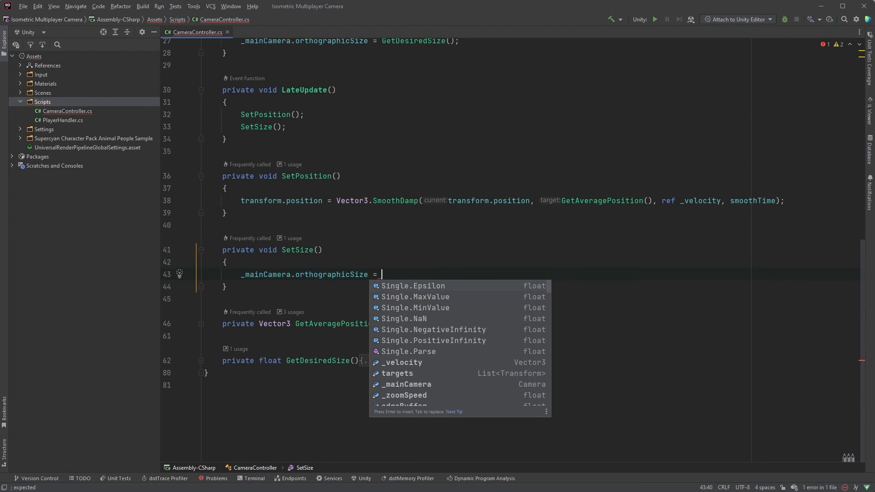
text(Mathf.Sm)
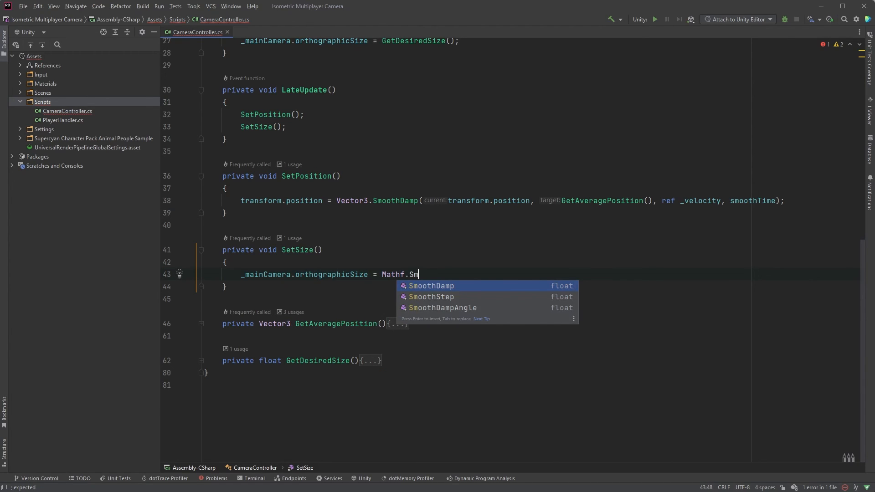
key(Return)
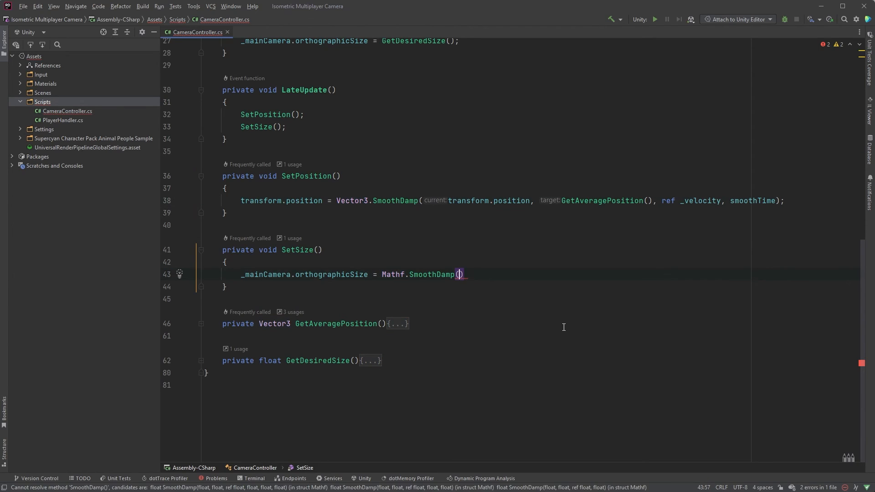
text(_main)
key(Return)
text(.)
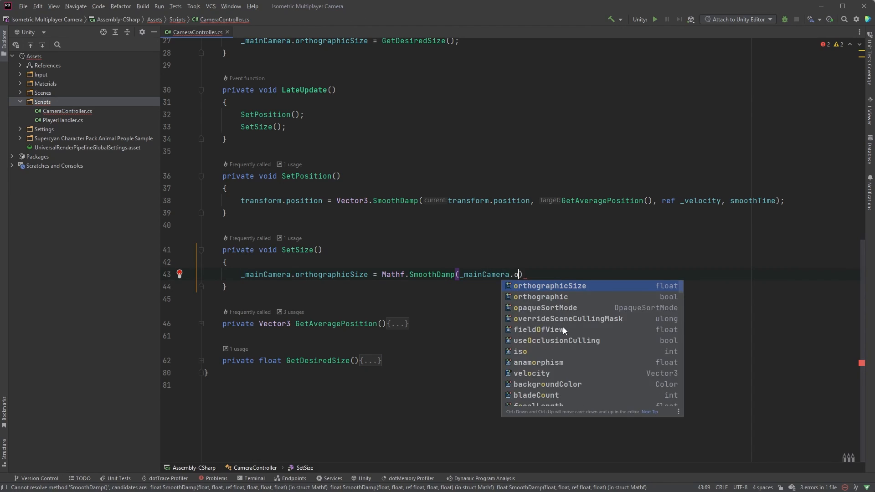
text(orth)
key(Return)
text(, Ge)
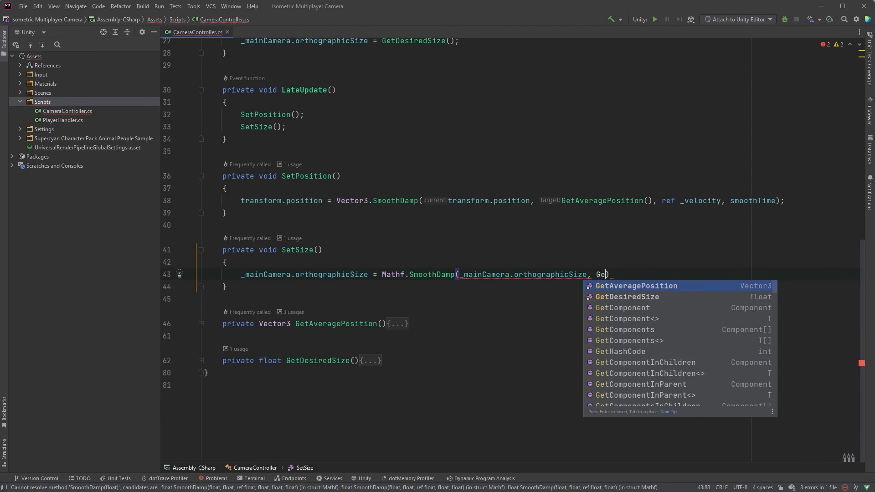
text(tD)
key(Return)
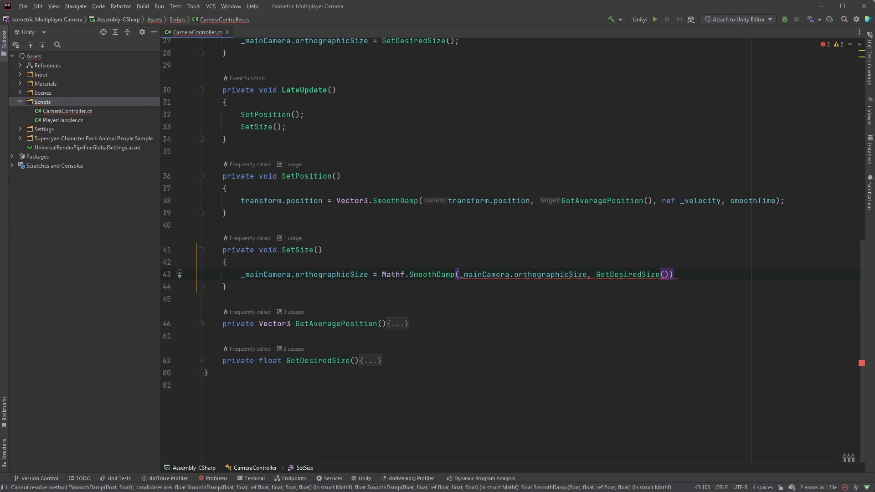
text(, ref _z)
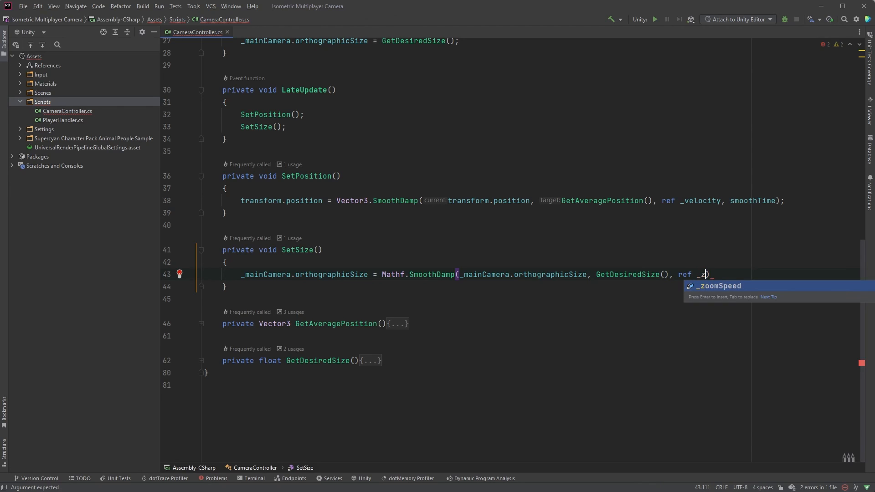
key(Return)
text(, smo)
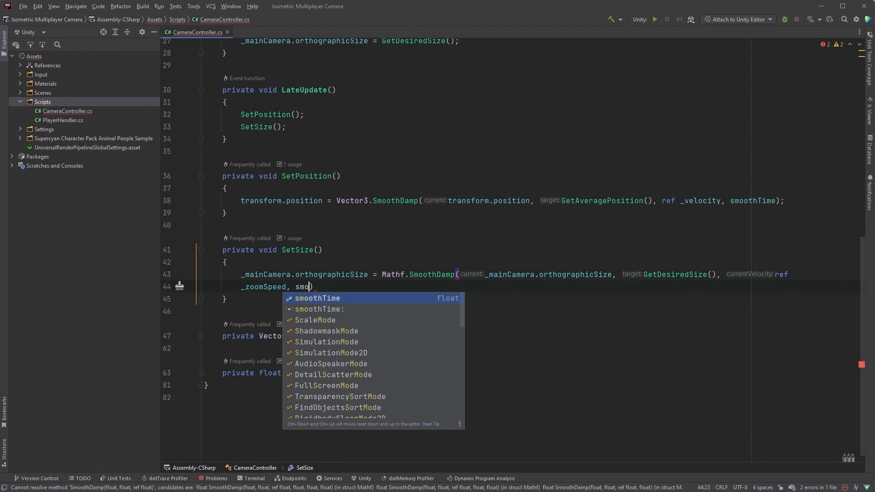
key(Return)
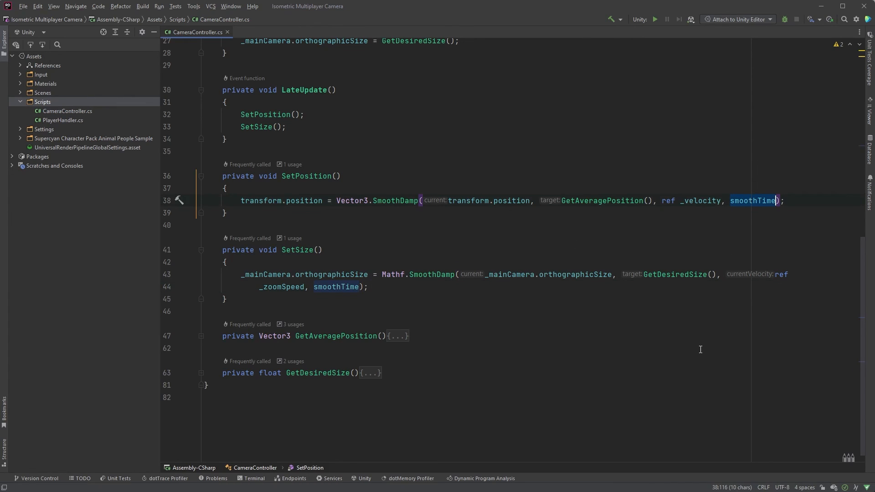
scroll(700, 349, up, 2)
scroll(697, 352, up, 4)
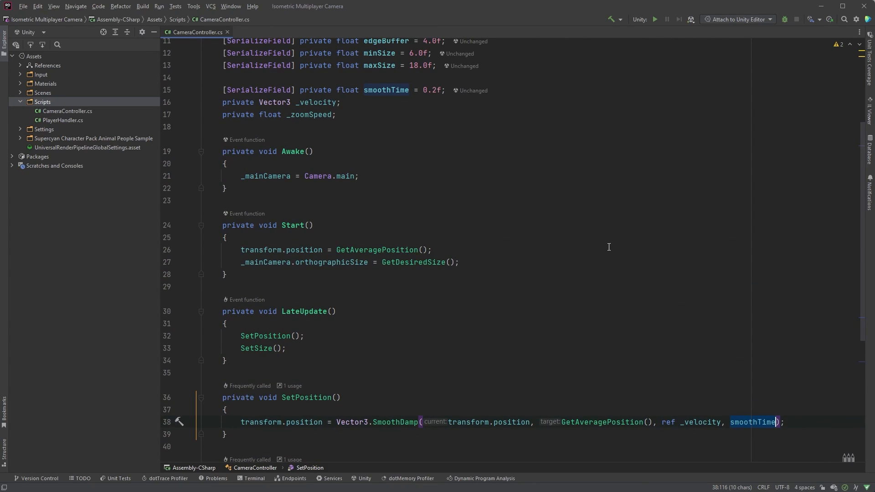
scroll(609, 247, down, 3)
scroll(609, 247, down, 4)
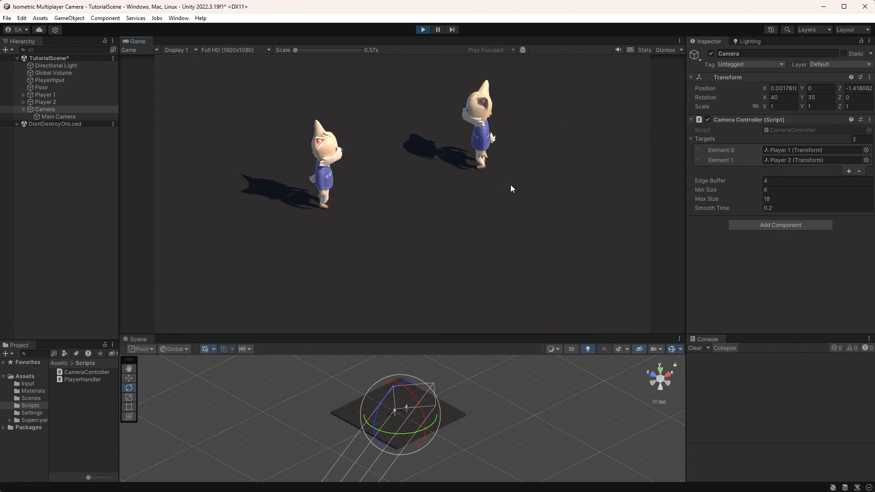
Select Main Camera during the play test to watch its Size (about 7.33) in the Inspector
click(69, 117)
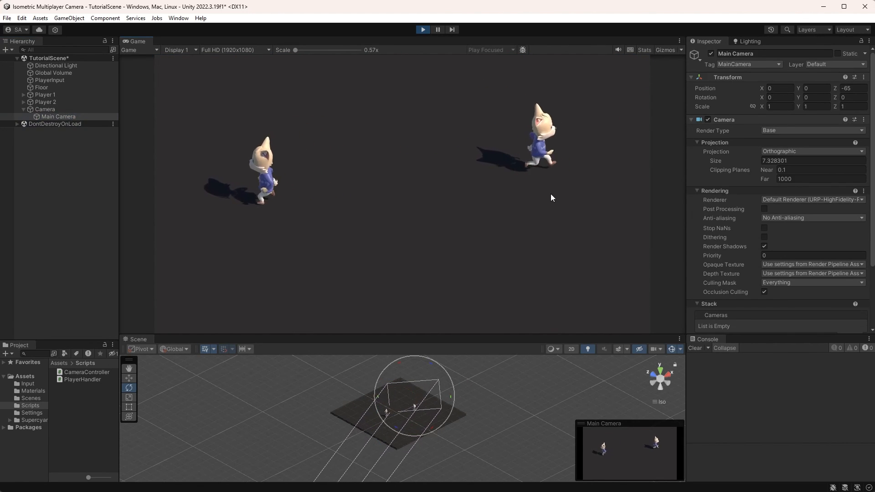